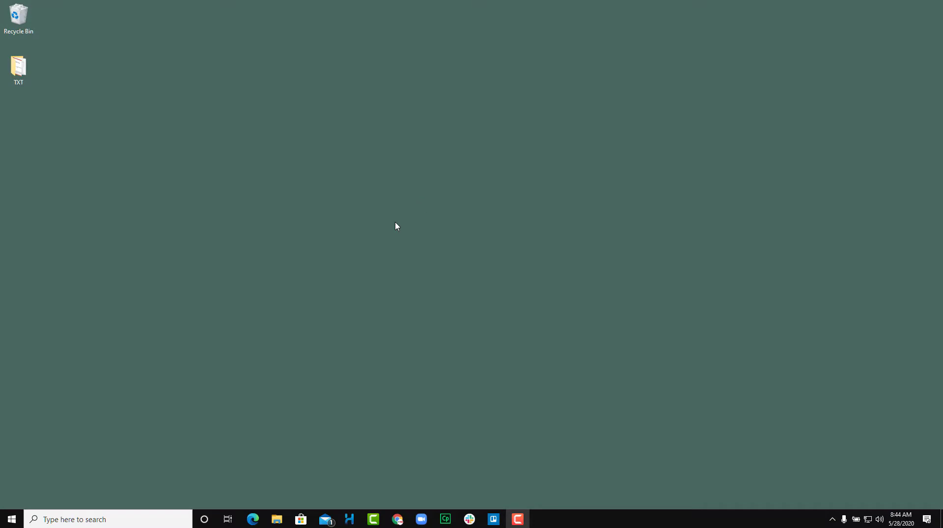
Step: Launch 3D Viewer and orbit around the bee model to examine it from several angles
click(10, 519)
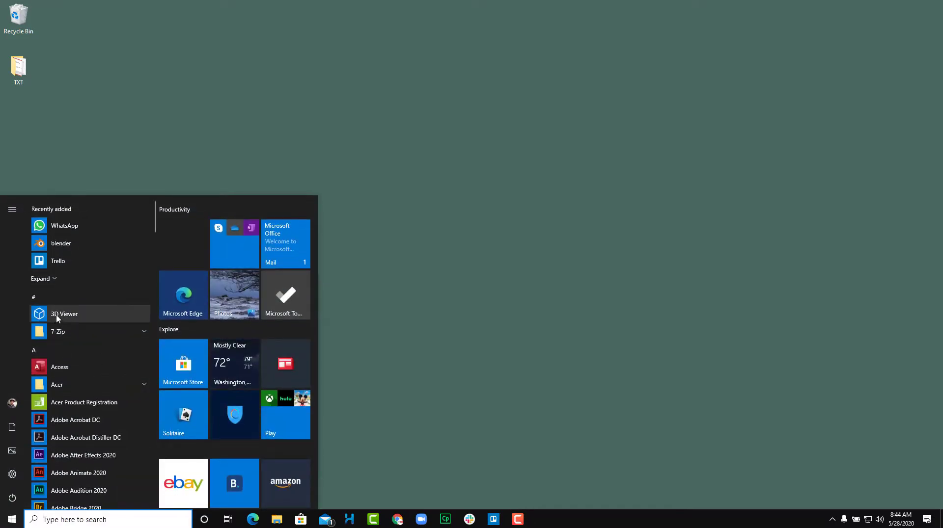
click(59, 314)
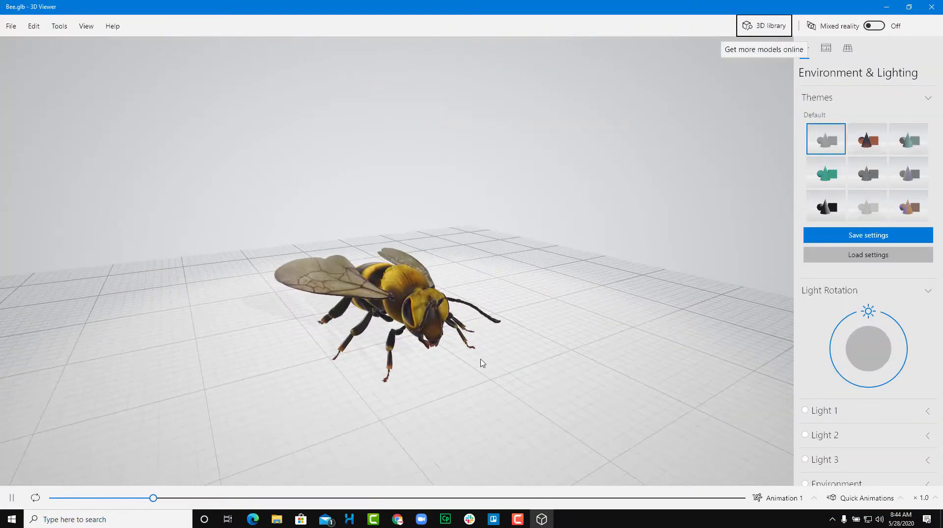
drag(480, 362, 498, 368)
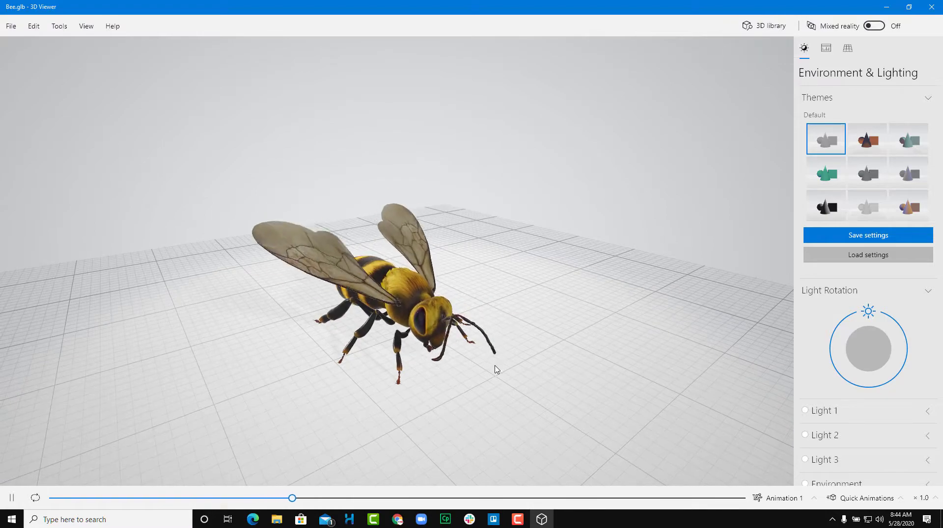
drag(551, 311, 482, 322)
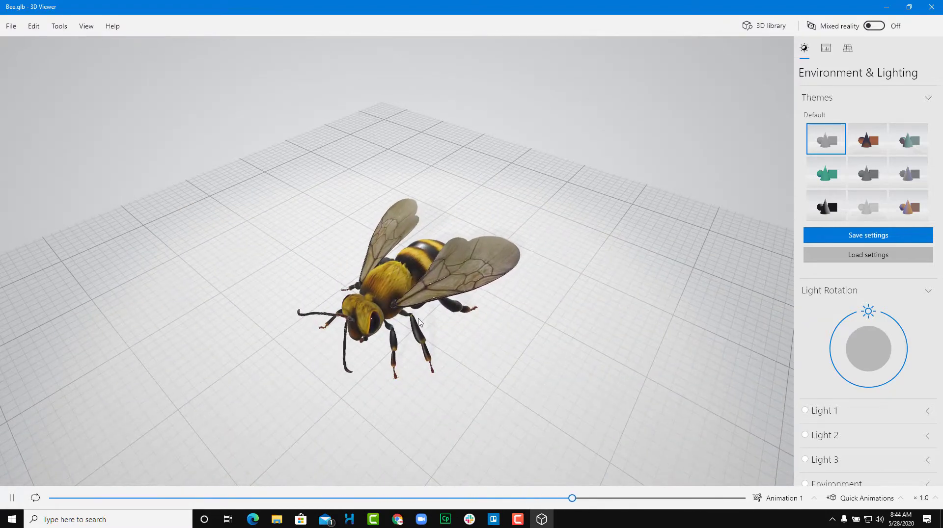
drag(415, 315, 489, 273)
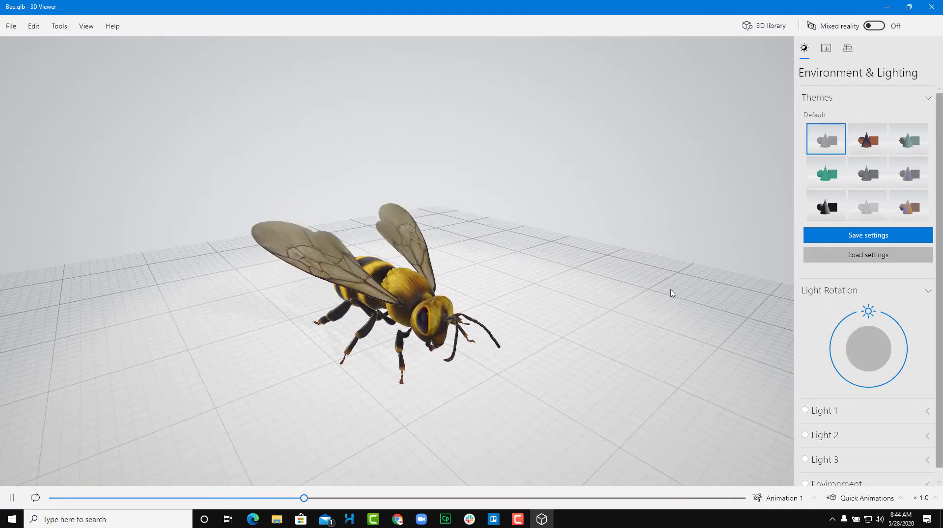
drag(672, 293, 610, 327)
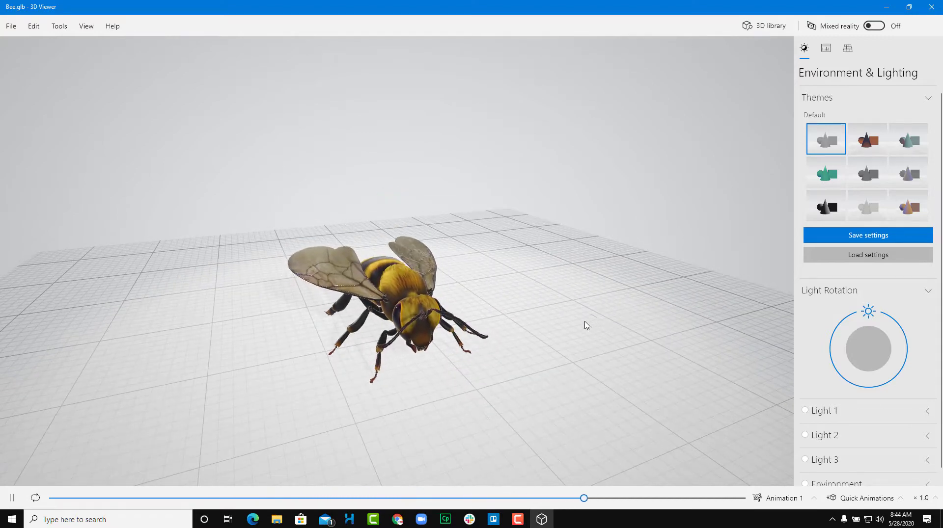
drag(585, 326, 652, 340)
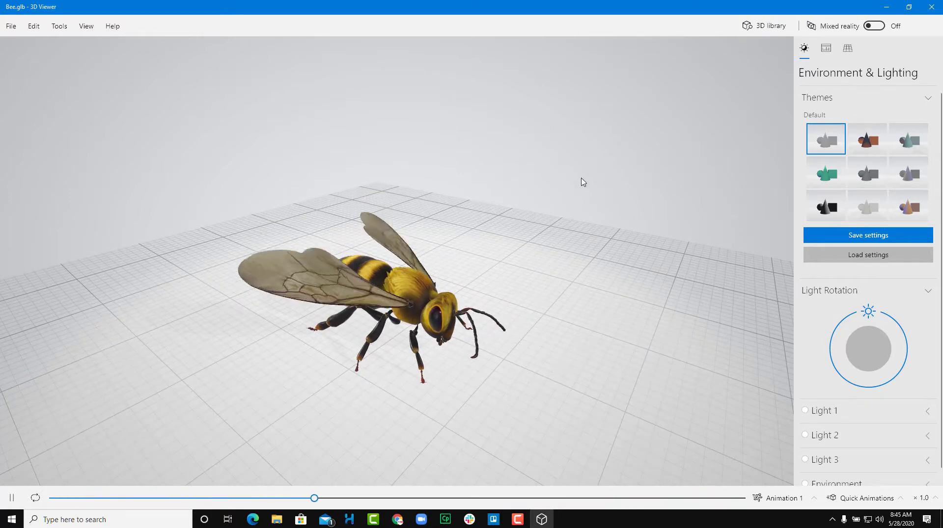
drag(558, 223, 557, 225)
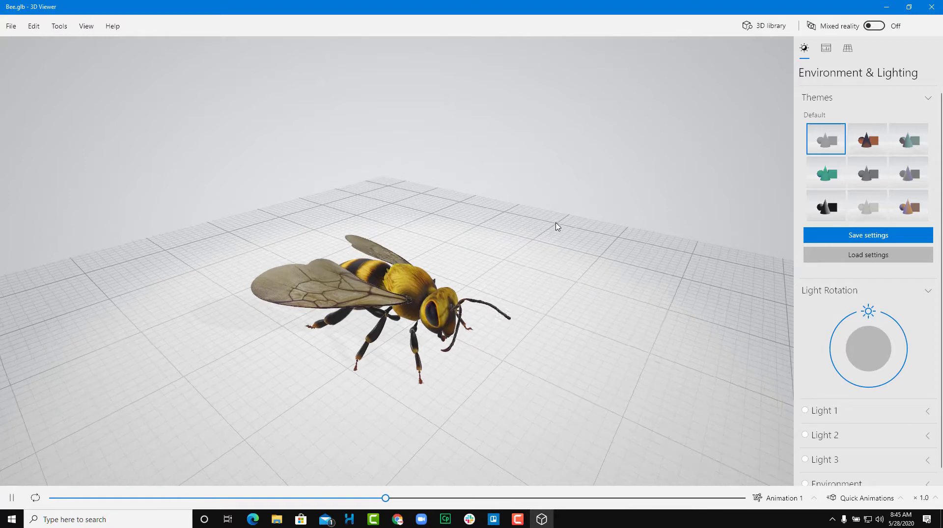
Step: Load the Yellow flower patch model from the Latest 3D collections in the 3D library
click(783, 30)
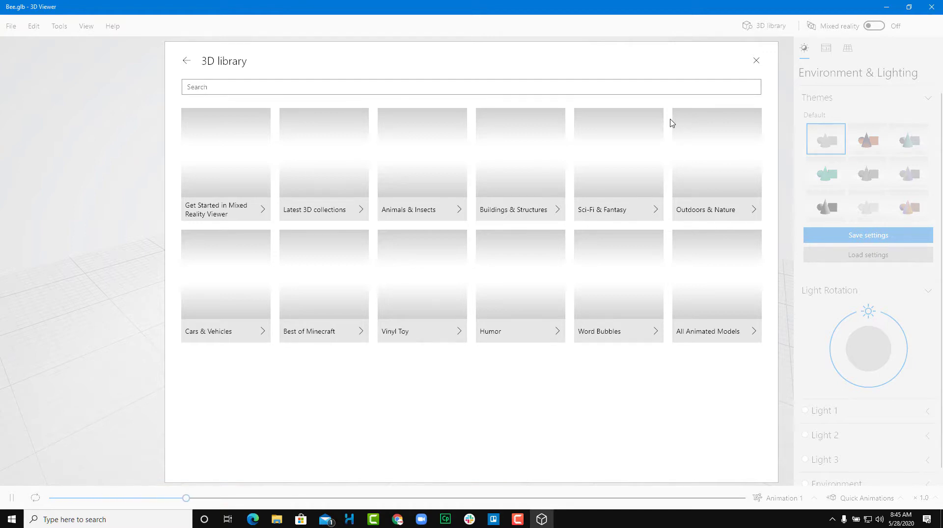
click(319, 189)
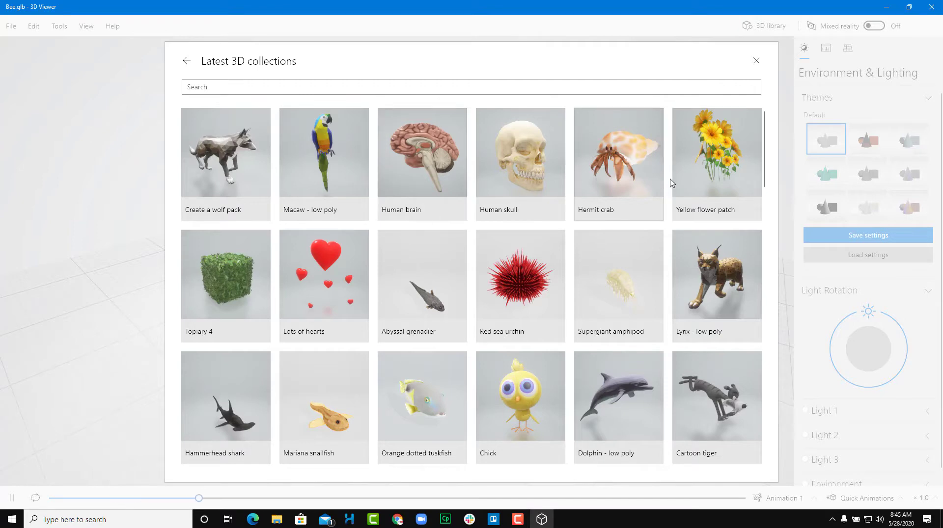
click(714, 161)
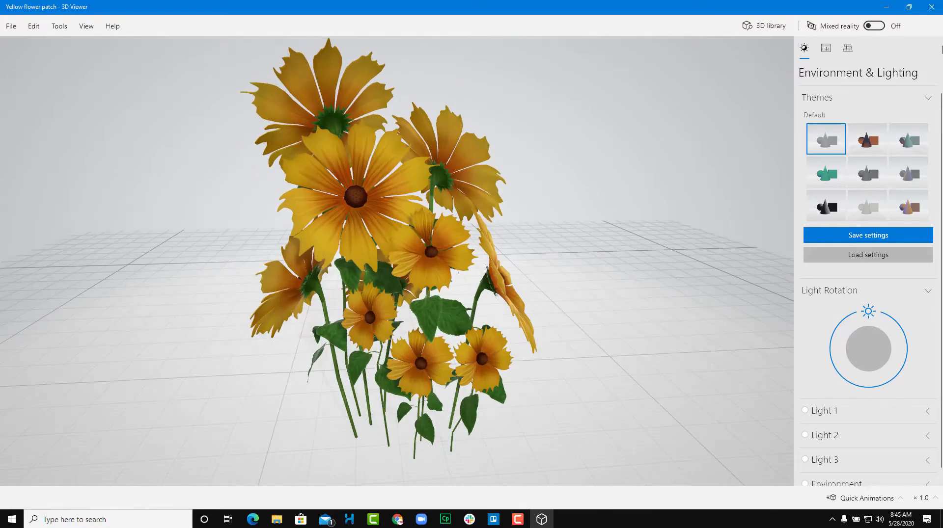
Step: Try several lighting themes on the flower patch and return to the default theme
click(870, 143)
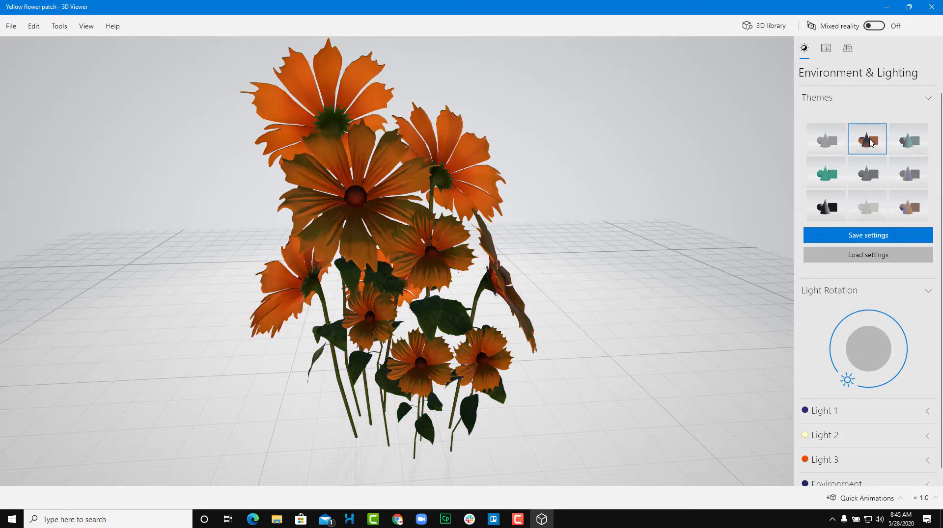
click(909, 141)
click(908, 174)
click(867, 175)
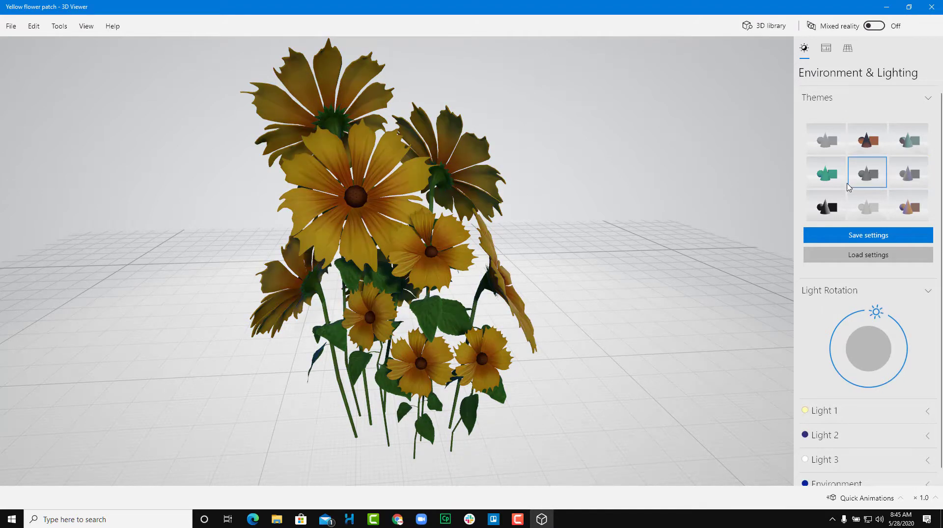
click(827, 175)
click(827, 206)
click(834, 173)
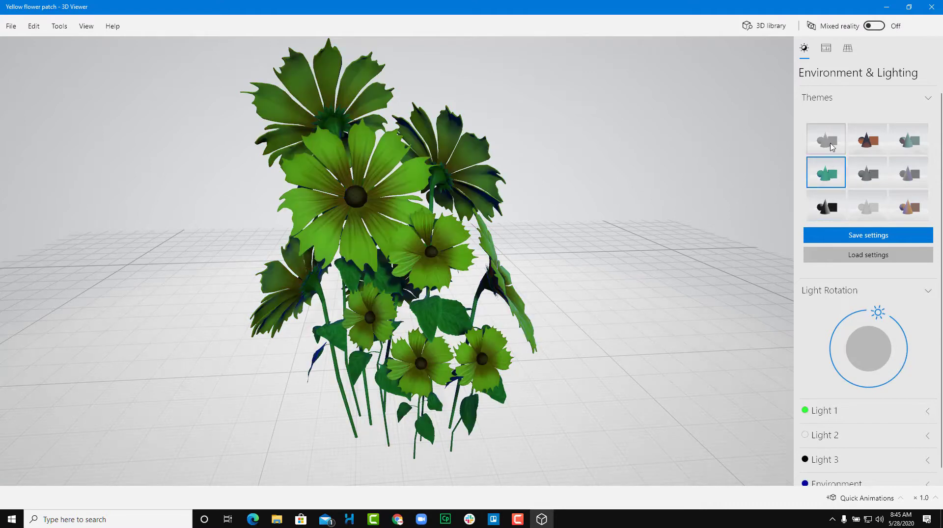
click(826, 140)
click(907, 211)
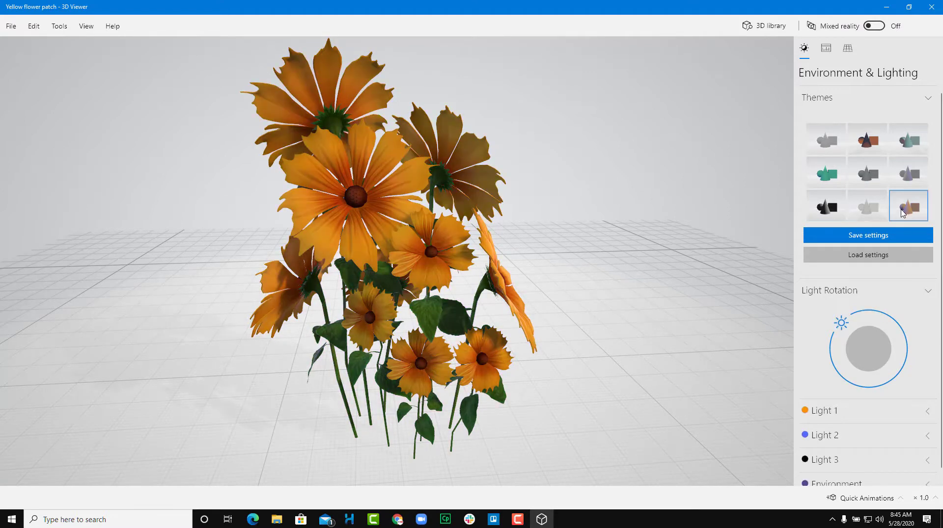
click(826, 206)
click(826, 143)
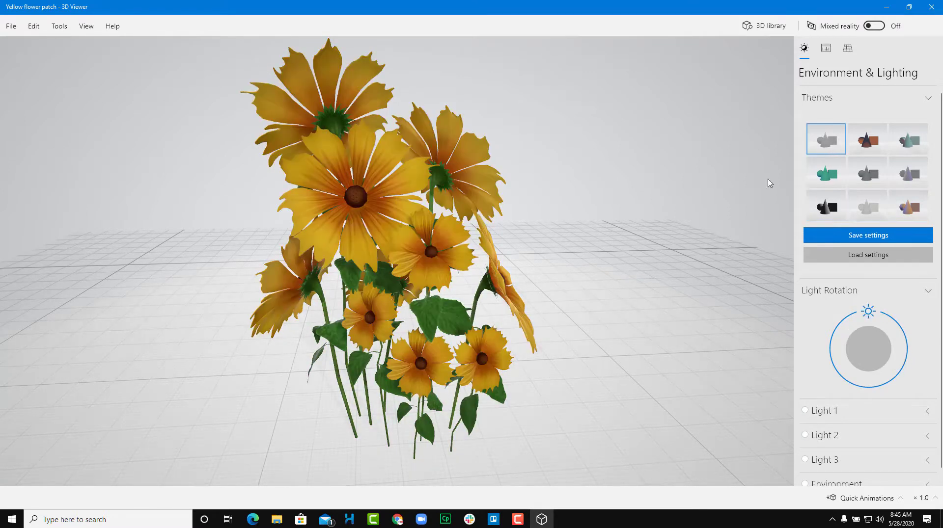
Step: Rotate the light slightly clockwise and set Light 1 to hue 191, saturation 77 and value 65
drag(611, 259, 671, 228)
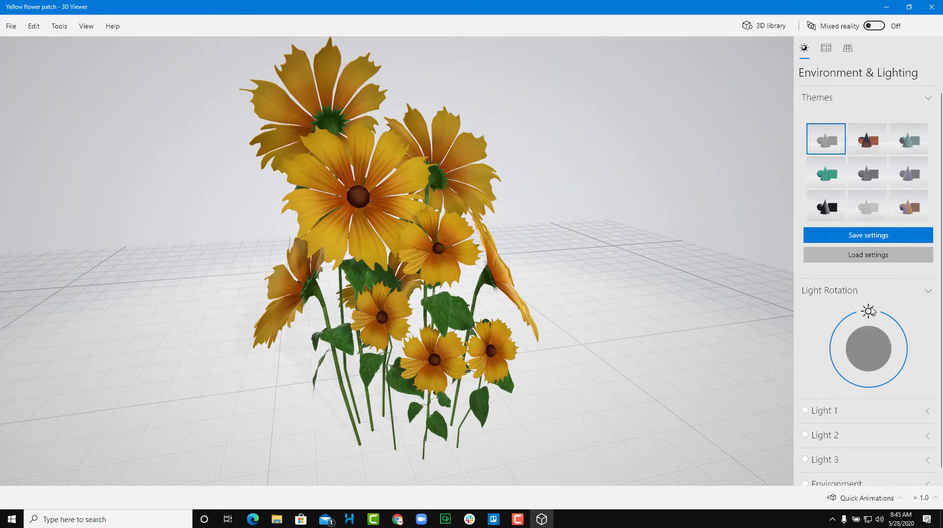
scroll(870, 297, down, 1)
drag(868, 303, 890, 304)
click(920, 404)
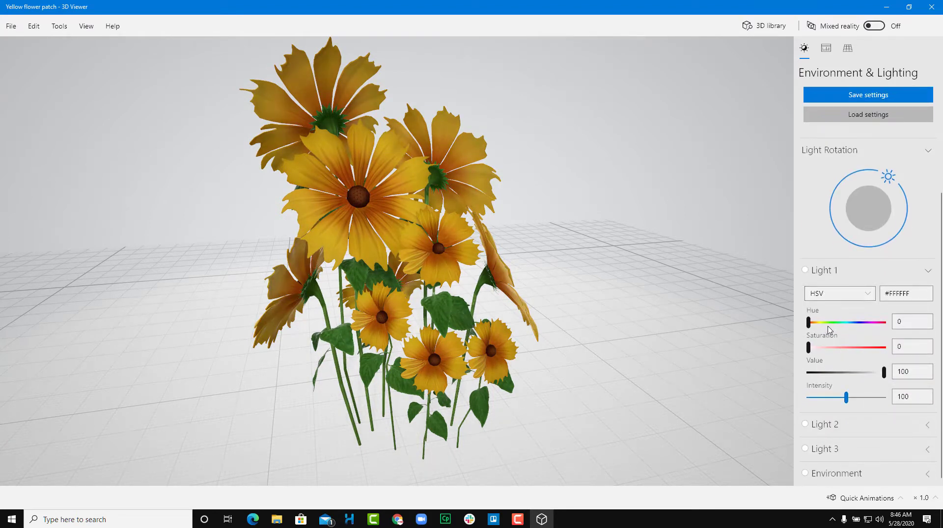
drag(828, 324, 860, 380)
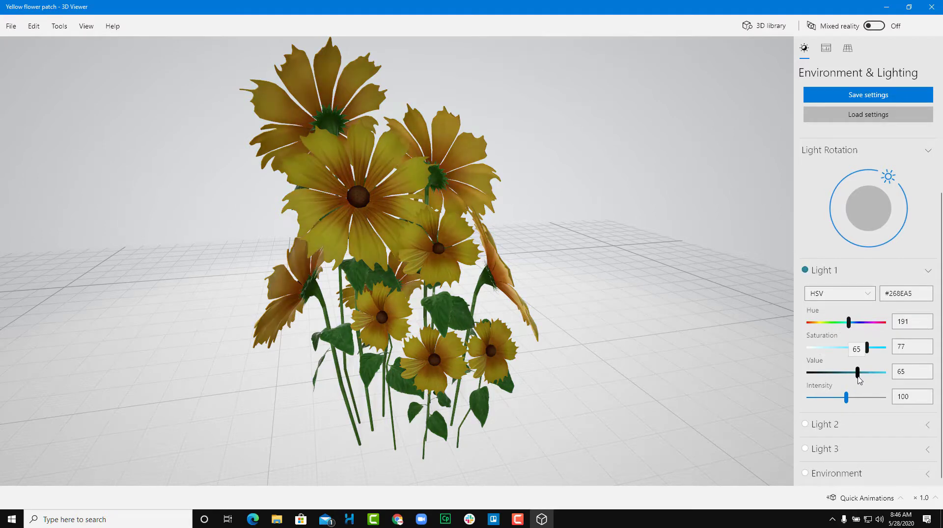
Step: Set Light 2 to hue 198, saturation 82, value 60 and intensity 194
click(849, 431)
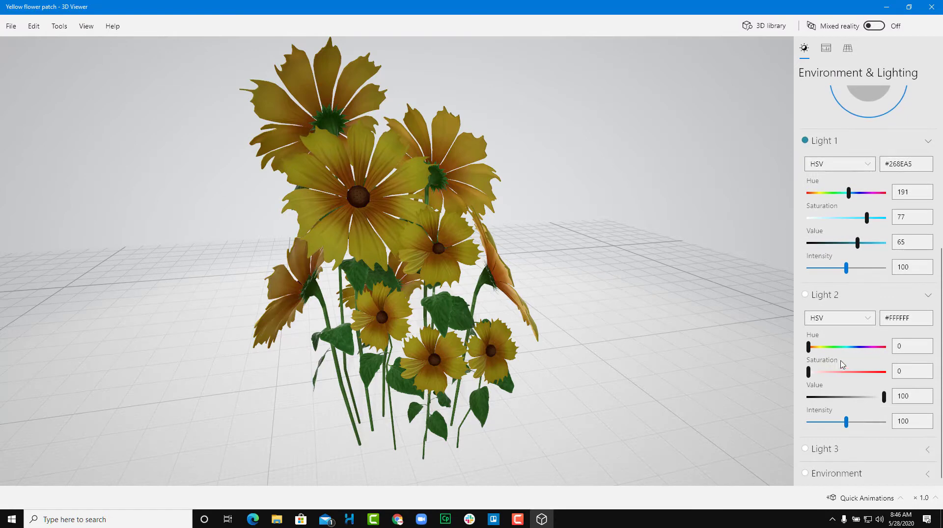
click(849, 347)
drag(851, 348, 870, 372)
drag(843, 397, 833, 397)
drag(888, 426, 854, 399)
mouse_move(859, 349)
mouse_down()
mouse_move(846, 354)
mouse_move(861, 350)
mouse_up()
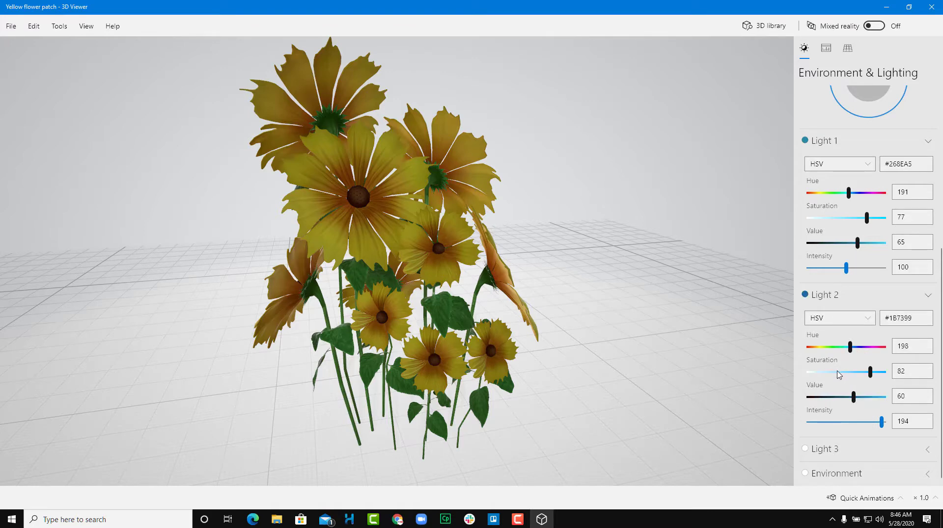
Step: Set Light 3 to hue 233, saturation 85, value 99 and intensity 200
click(828, 454)
drag(840, 396, 889, 447)
click(857, 372)
click(840, 397)
click(851, 422)
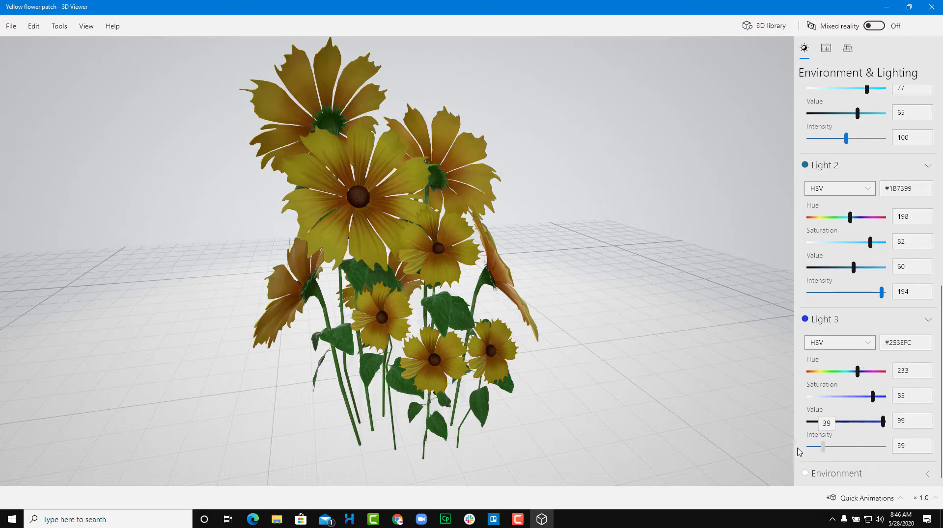
Step: Change the hue of Light 1 to 0, keeping its other colour settings
drag(540, 192, 629, 205)
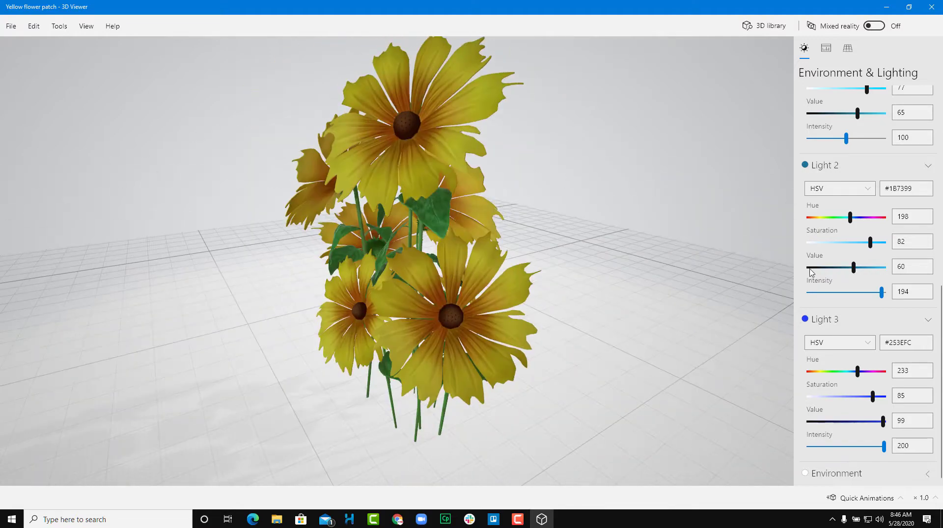
scroll(868, 356, up, 5)
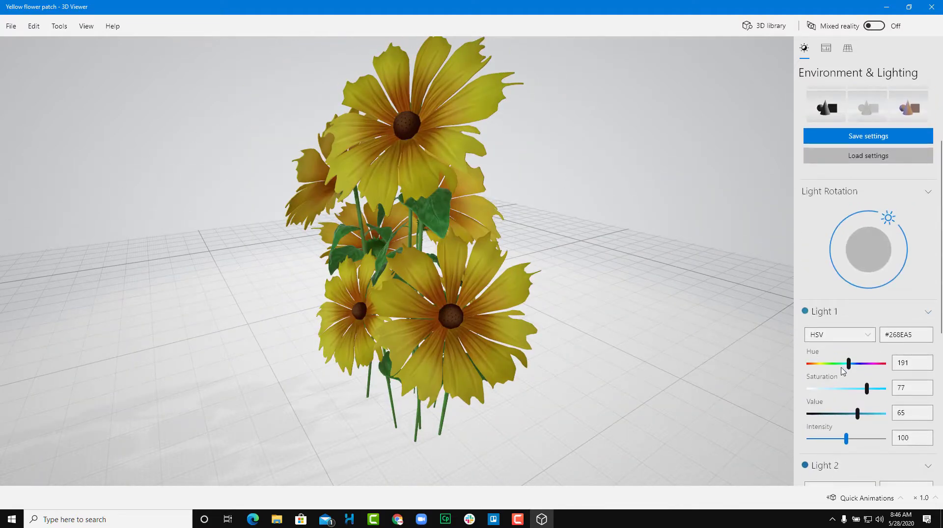
drag(845, 367, 793, 371)
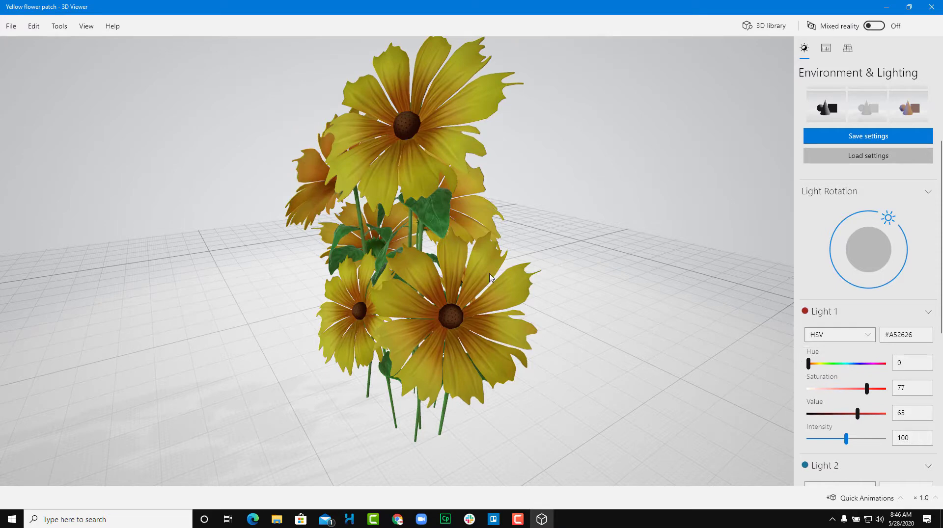
Step: Swing the light rotation around the flower patch, ending at the upper-left of the rotation dial
scroll(489, 277, down, 3)
scroll(520, 296, up, 2)
drag(519, 296, 521, 246)
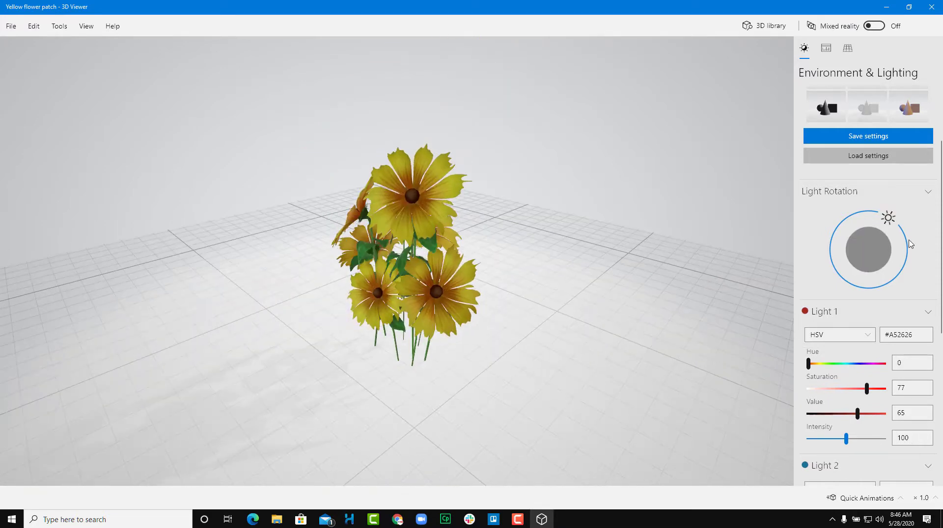
drag(911, 244, 932, 315)
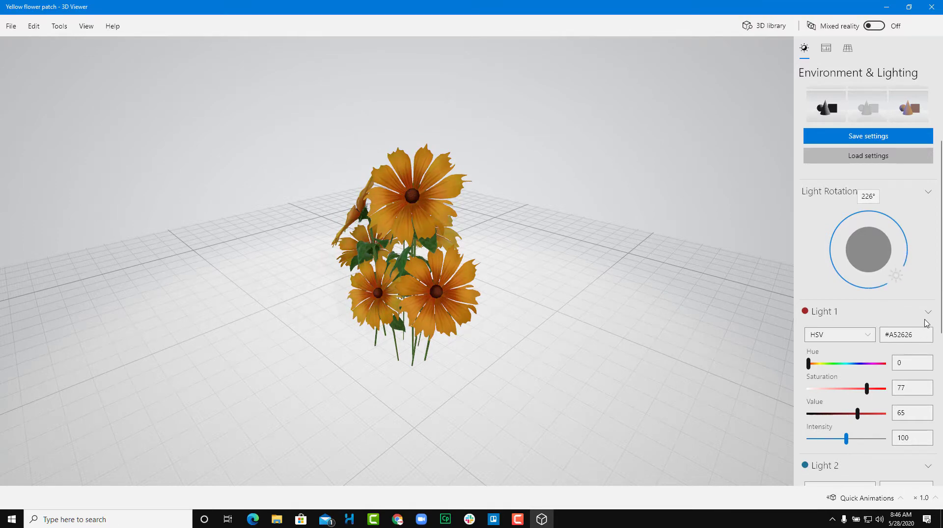
drag(928, 324, 785, 132)
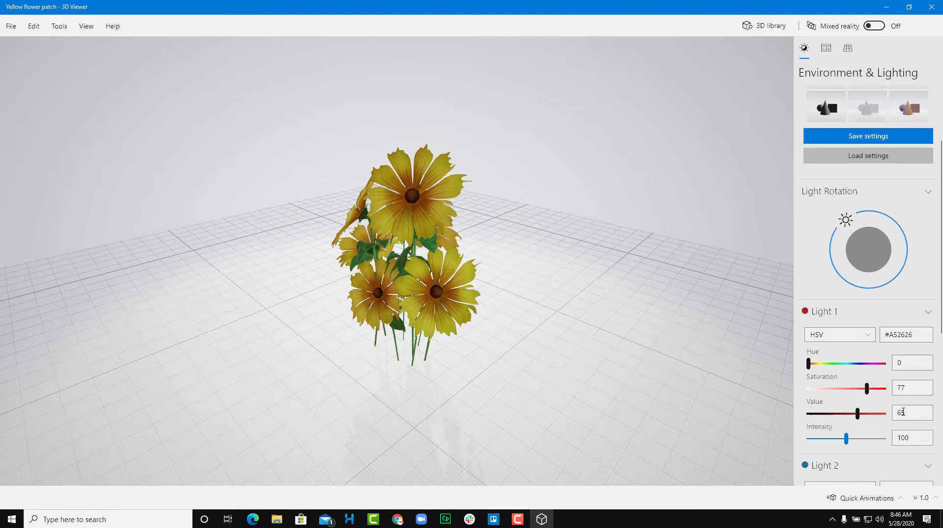
Step: Examine the flower patch under the coloured lights from close up, farther away and a different angle
scroll(903, 413, down, 5)
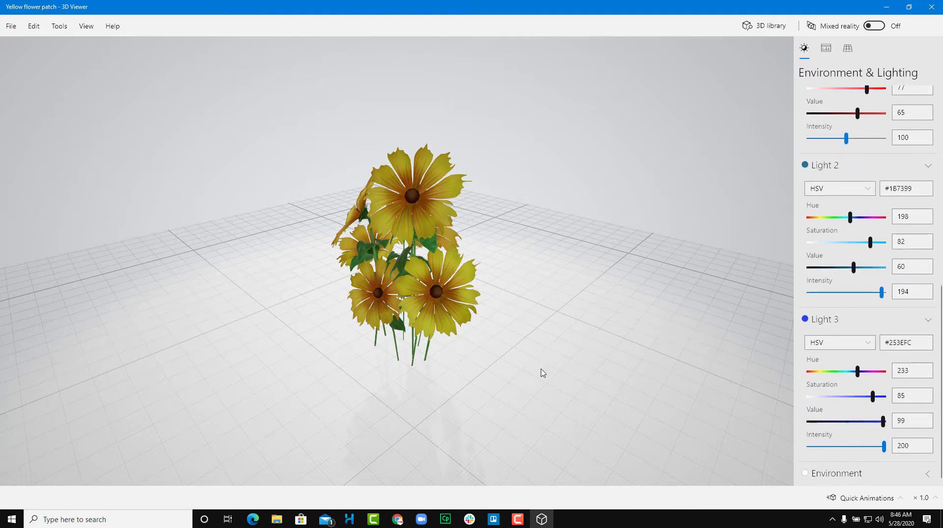
scroll(494, 369, up, 2)
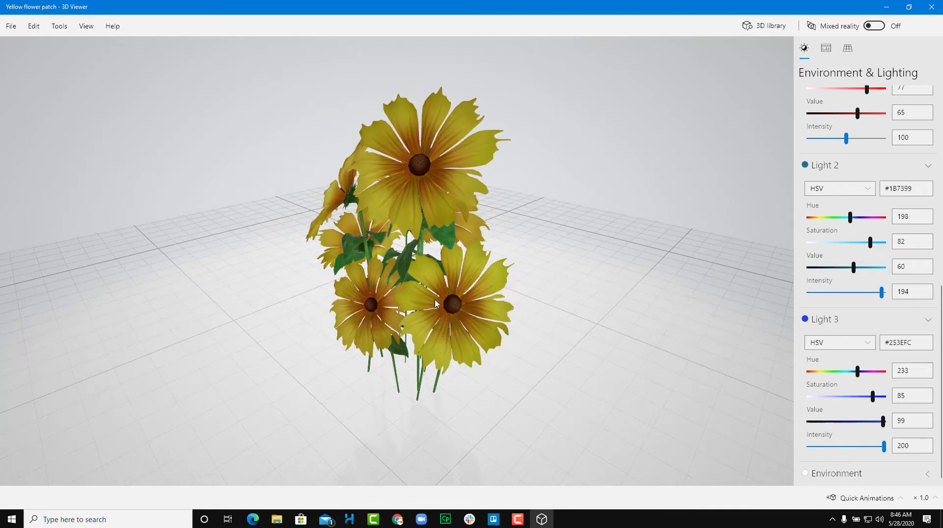
scroll(419, 290, up, 2)
scroll(417, 289, up, 2)
scroll(418, 289, down, 5)
scroll(417, 289, up, 4)
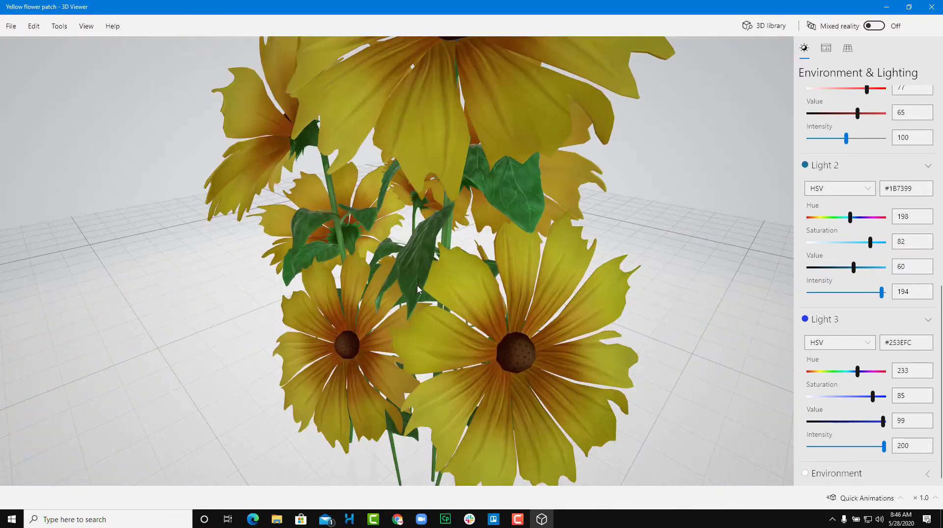
scroll(417, 289, down, 2)
scroll(418, 290, up, 1)
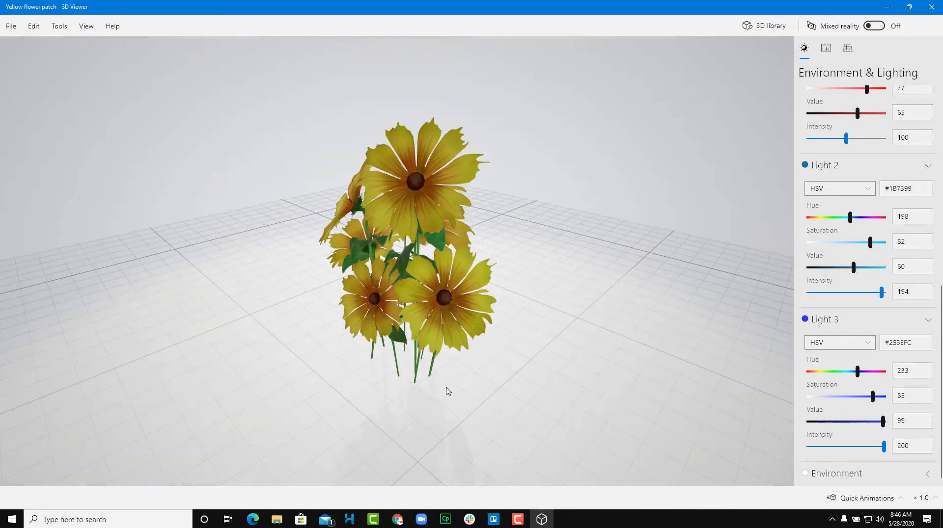
drag(447, 392, 478, 373)
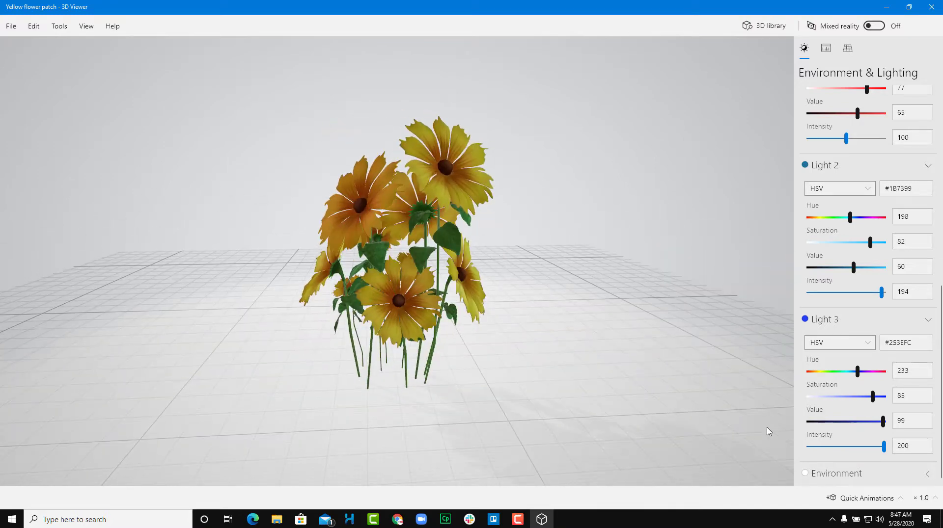
Step: Set the Environment light to hue 145, saturation 60 and value 76
click(929, 476)
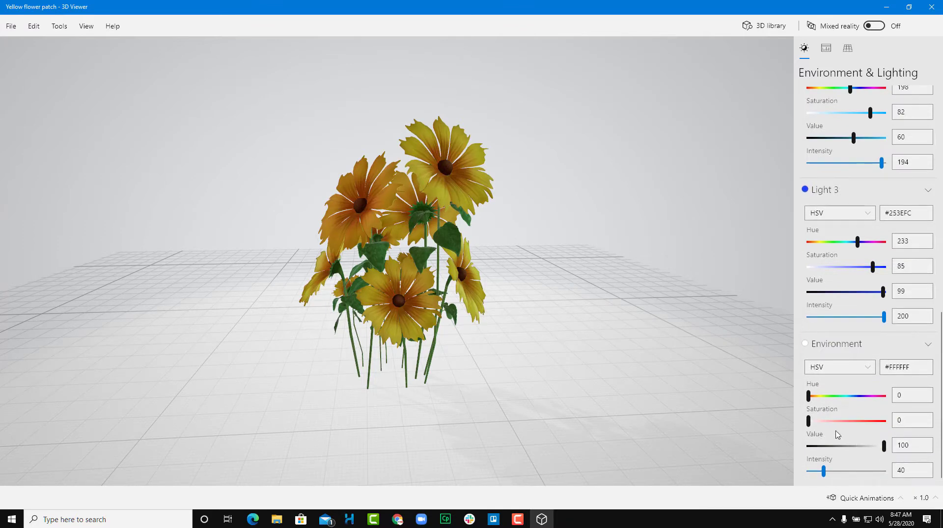
drag(829, 397, 863, 451)
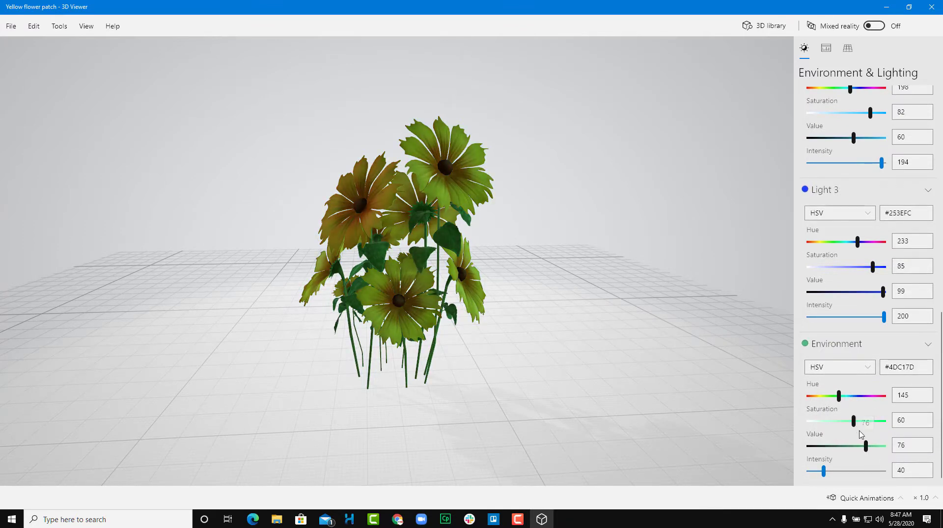
Step: Set the Environment light to hue 86, saturation 9 and intensity 109
mouse_move(839, 398)
mouse_down()
mouse_move(815, 399)
mouse_move(828, 400)
mouse_up()
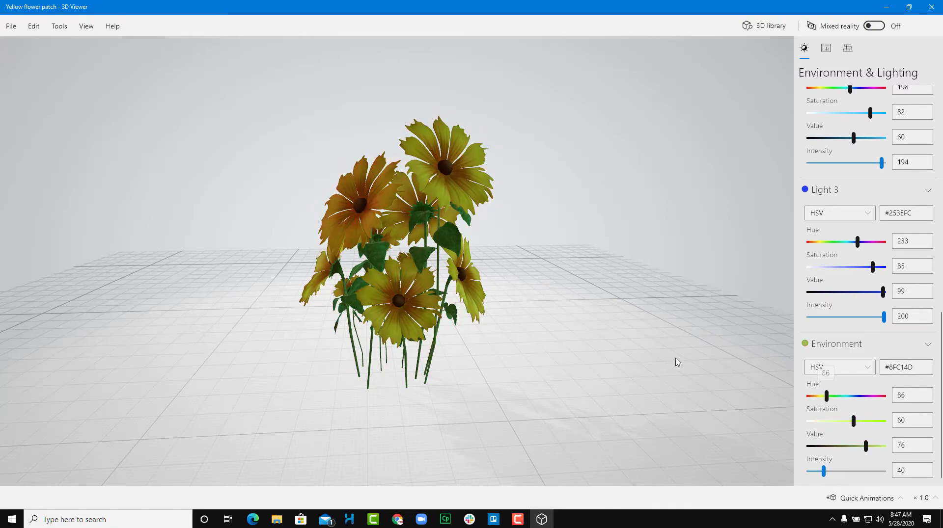
drag(677, 362, 638, 373)
drag(825, 423, 802, 428)
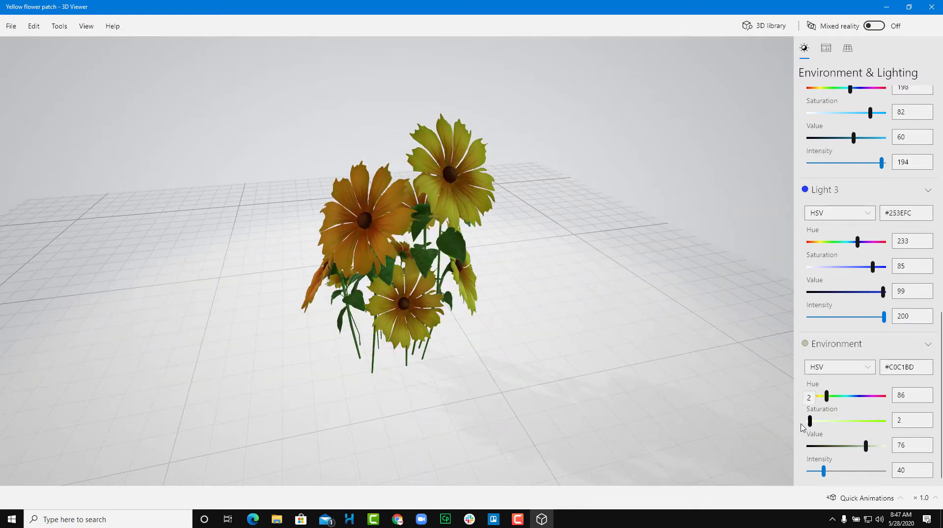
drag(878, 472, 839, 479)
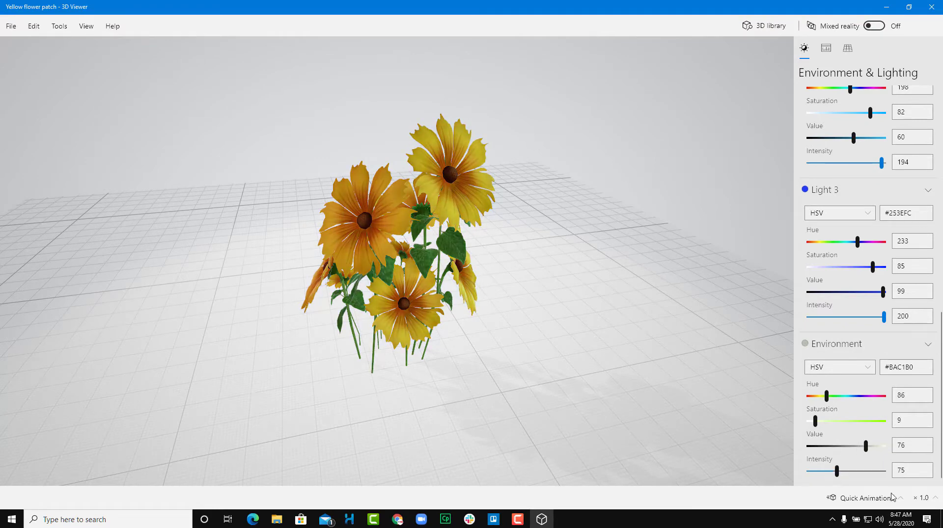
click(855, 473)
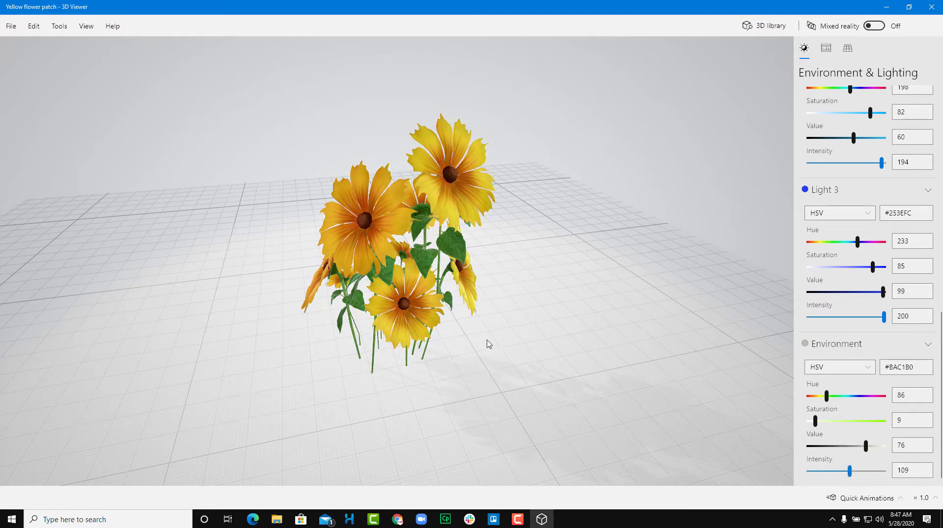
drag(487, 343, 472, 339)
scroll(458, 332, up, 3)
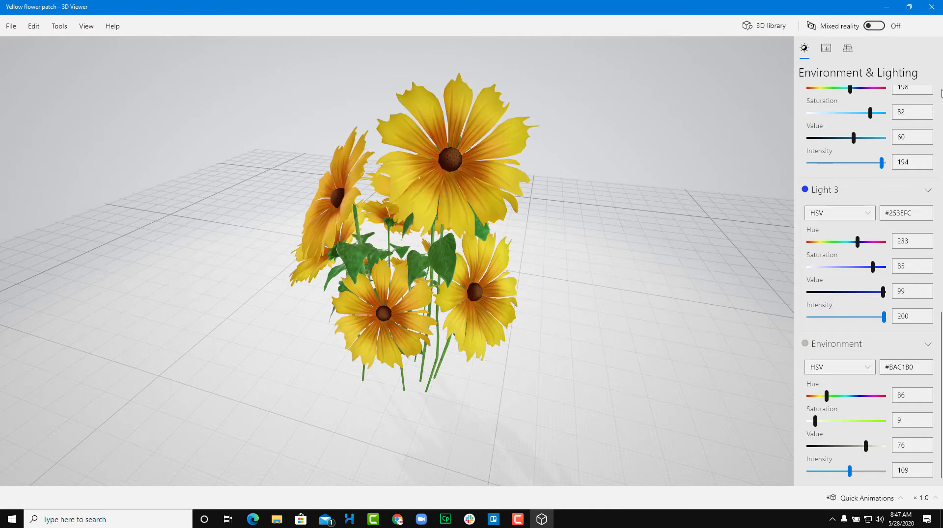
Step: Inspect the flower patch's mesh in the Triangles and Vertices display modes, ending on Triangles
click(825, 49)
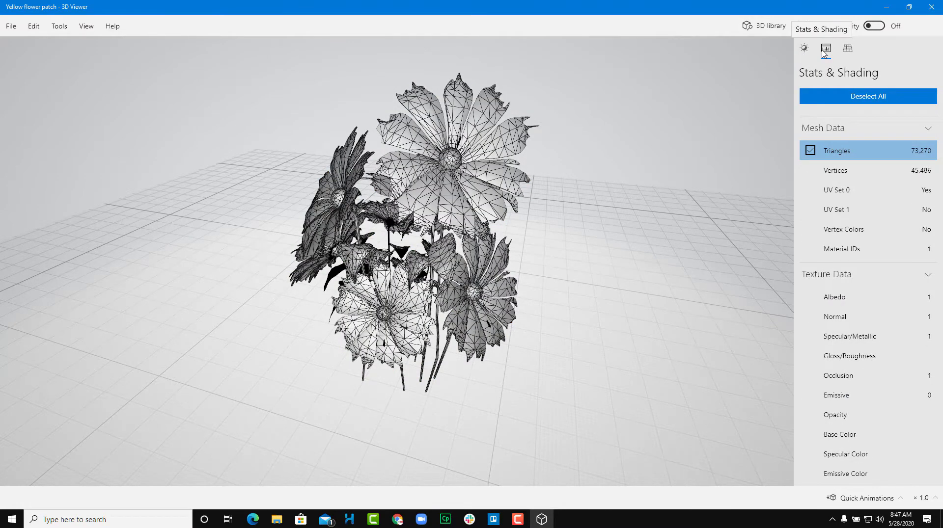
drag(535, 136, 574, 177)
click(835, 170)
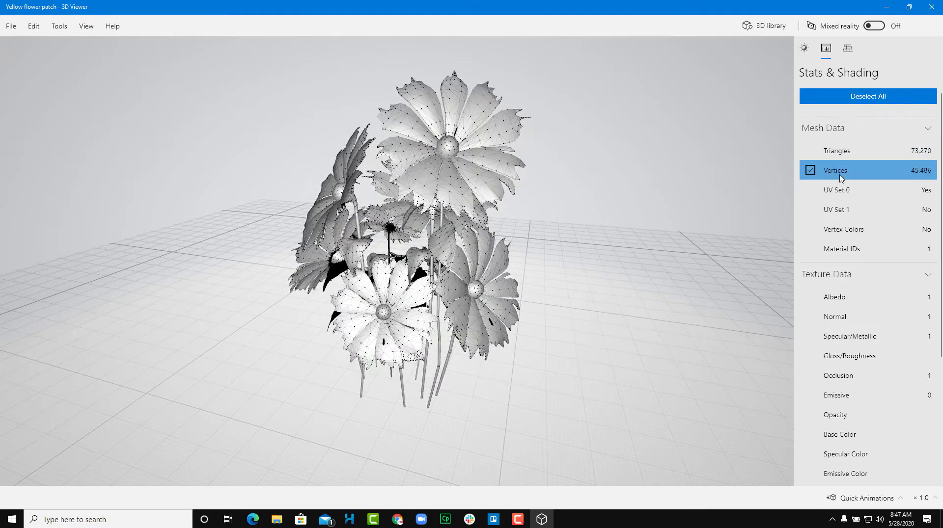
scroll(434, 220, up, 5)
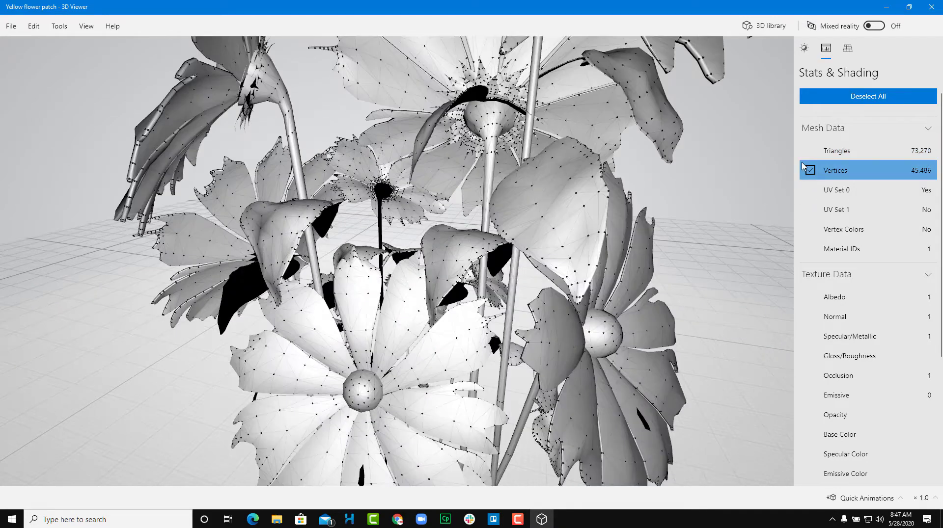
click(835, 151)
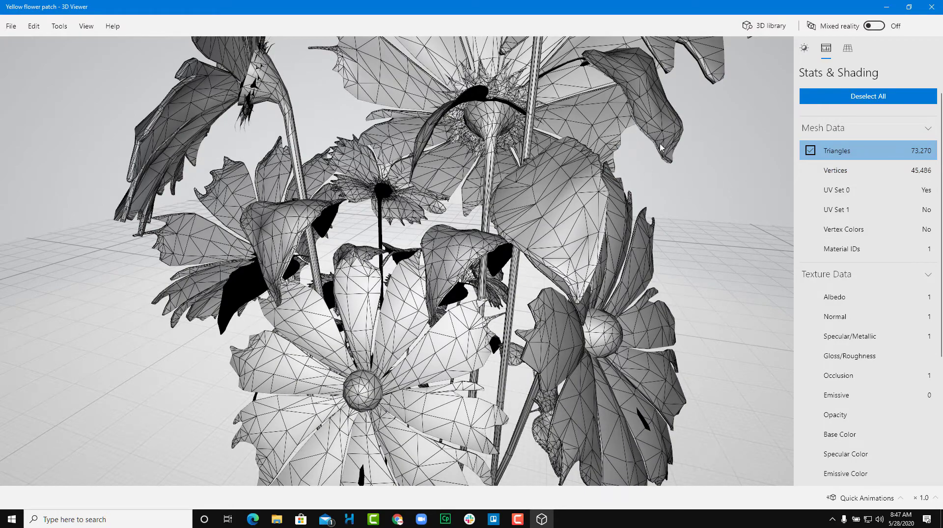
Step: Display the flower patch with UV Set 0, Vertex Colors and Material IDs in turn, ending on Material IDs
click(857, 190)
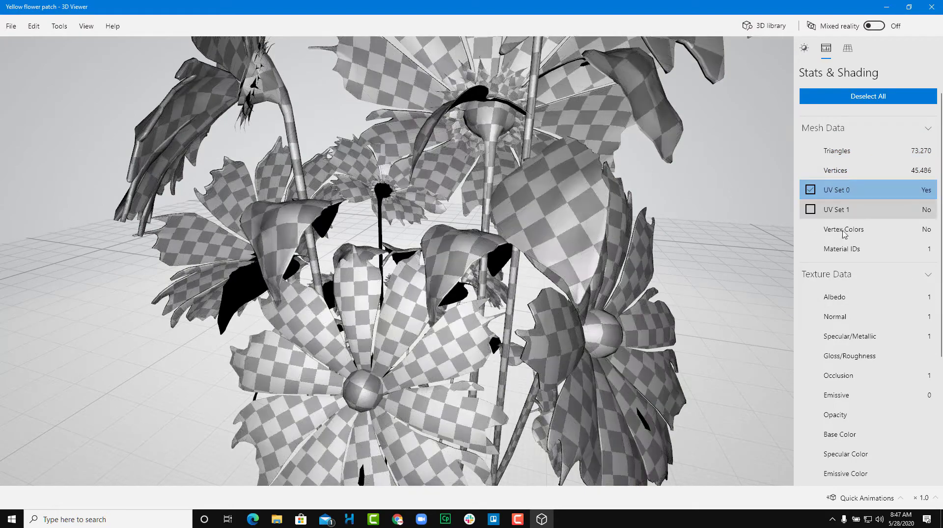
drag(564, 245, 737, 258)
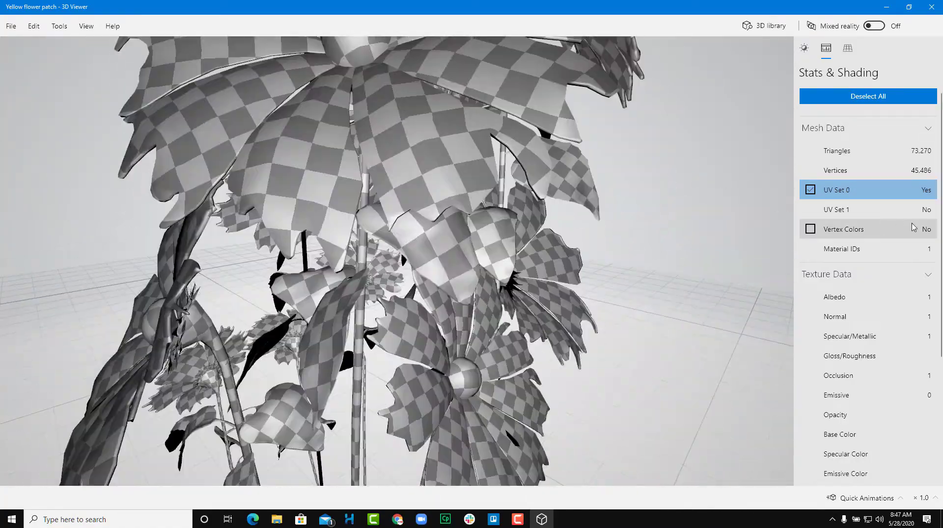
click(882, 230)
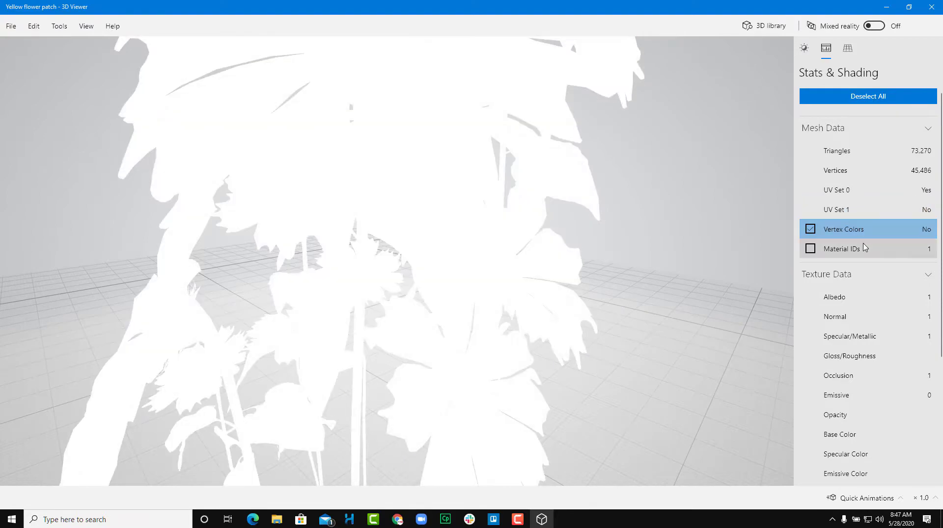
click(866, 249)
scroll(609, 294, down, 5)
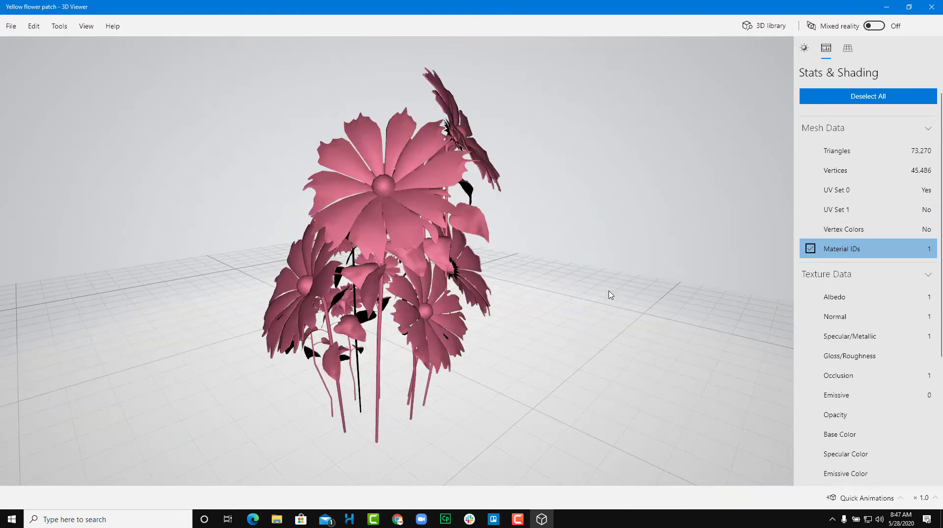
Step: Compare the Albedo, Normal and Specular/Metallic texture views over the Material IDs display, ending on Specular/Metallic
click(852, 305)
click(853, 319)
click(849, 337)
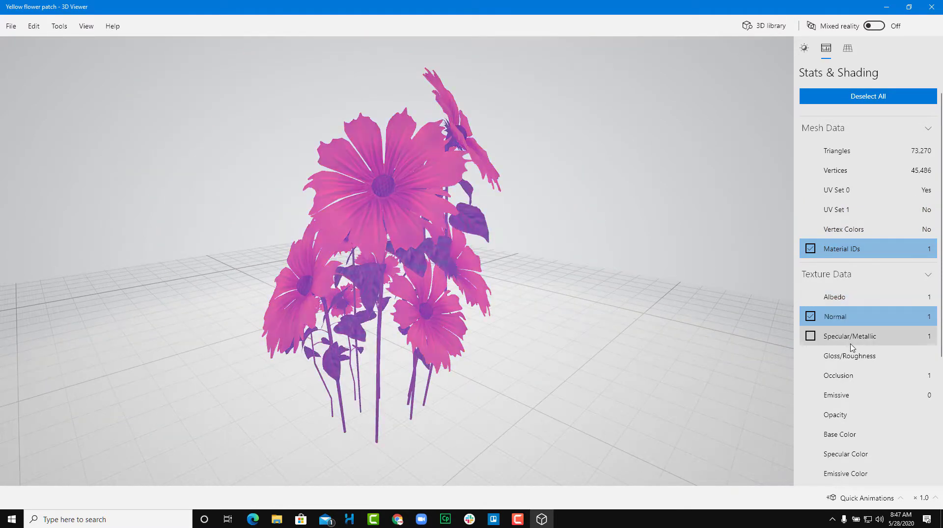
click(845, 323)
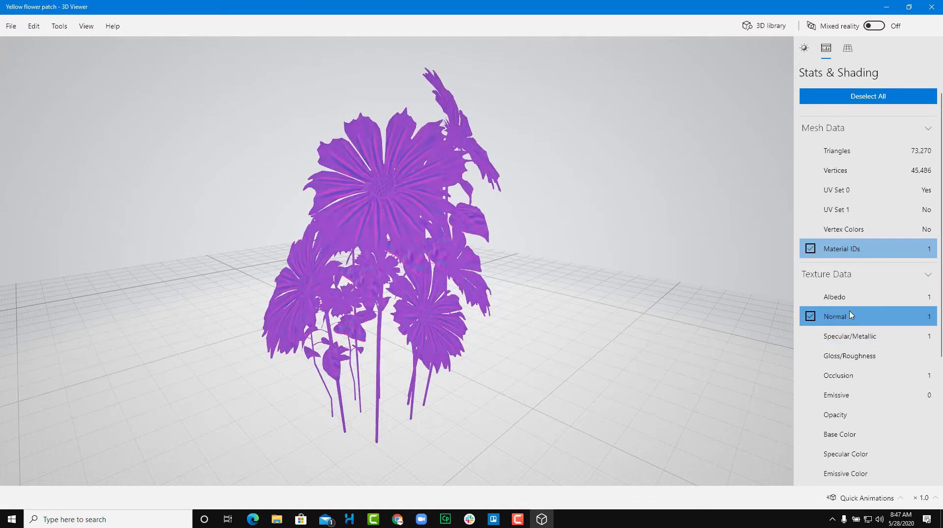
click(853, 302)
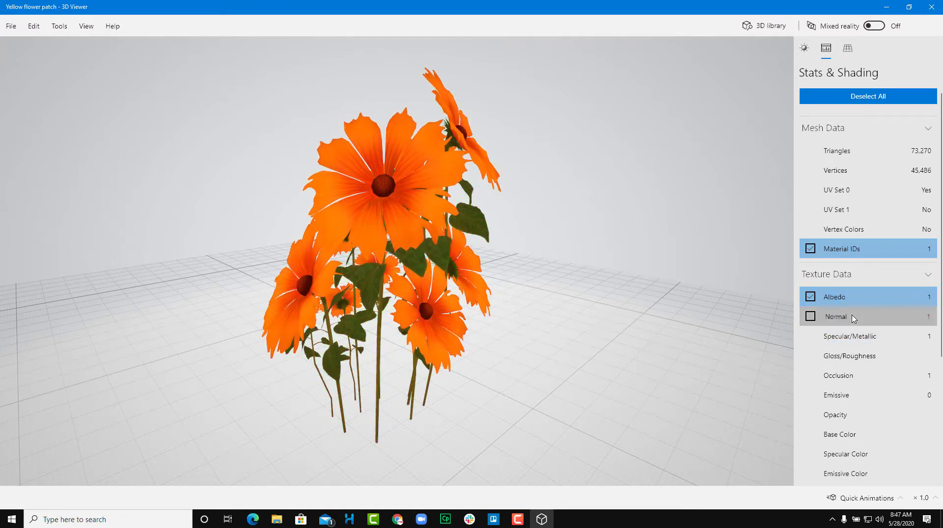
click(855, 319)
click(853, 339)
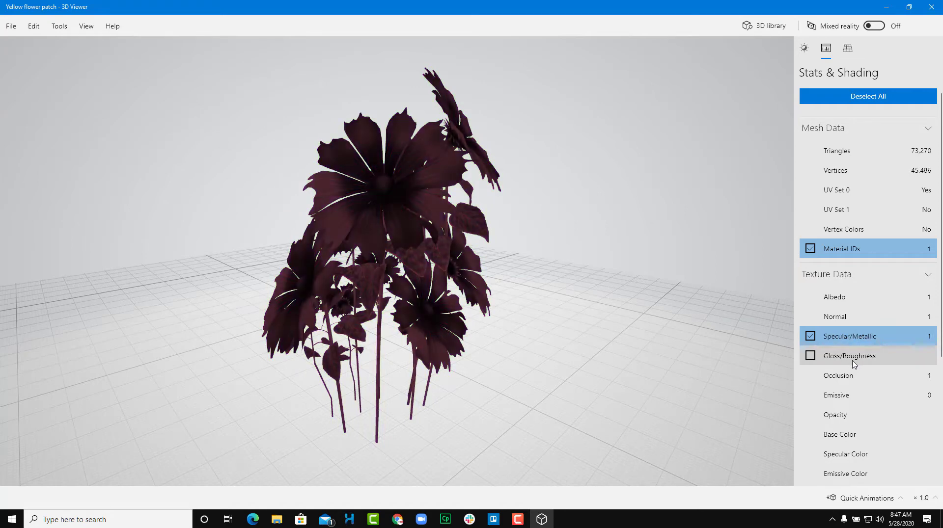
Step: Go through the texture views from Gloss/Roughness, Occlusion, Emissive and Opacity to Base Color and Specular Color, ending on Emissive Color
click(853, 360)
click(847, 377)
click(849, 395)
click(849, 415)
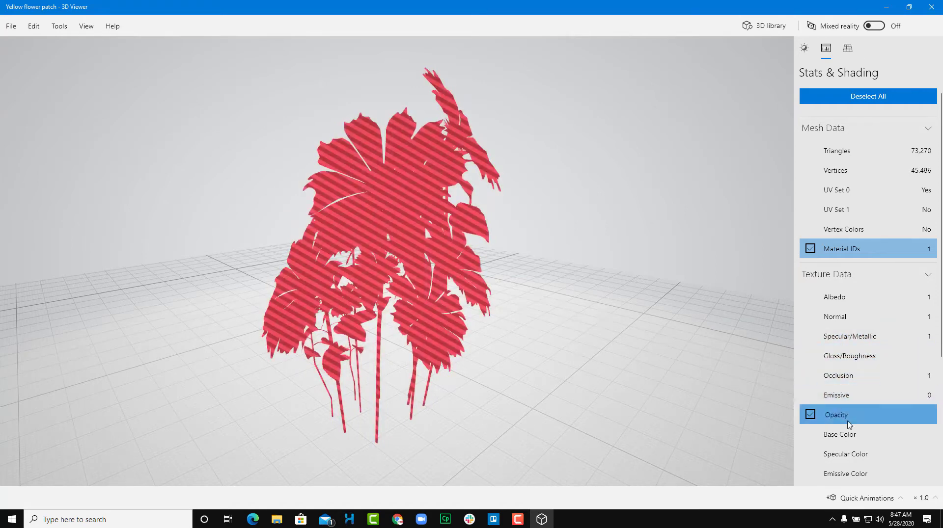
click(850, 435)
click(852, 454)
click(854, 474)
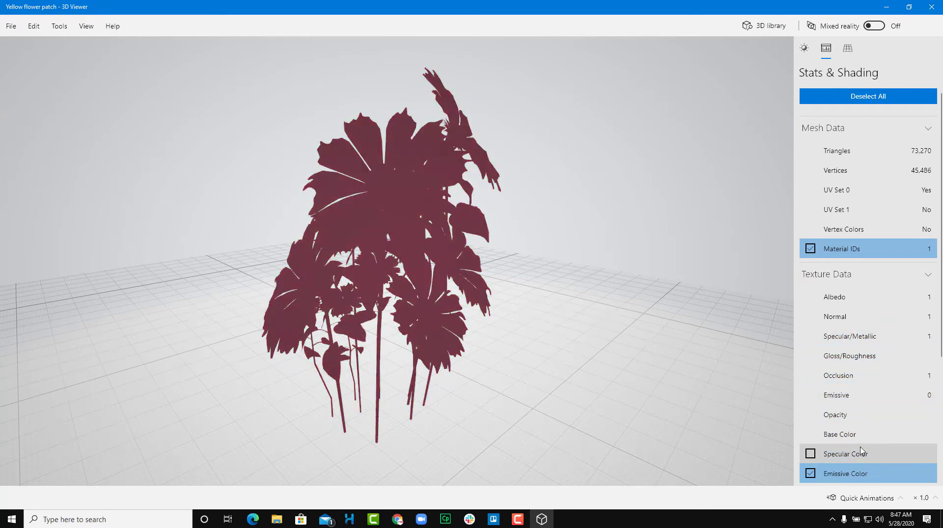
Step: Turn the Bones animation data display on and back off
scroll(849, 432, down, 4)
click(844, 344)
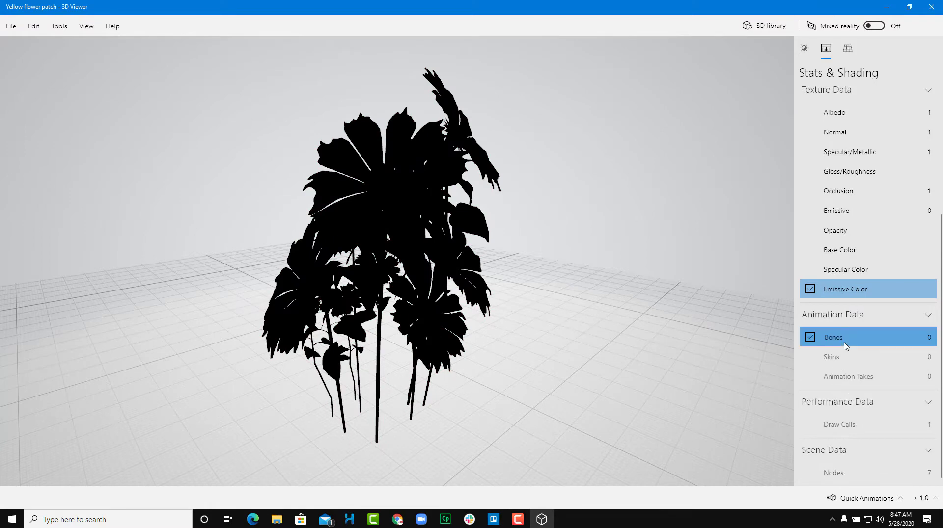
click(832, 342)
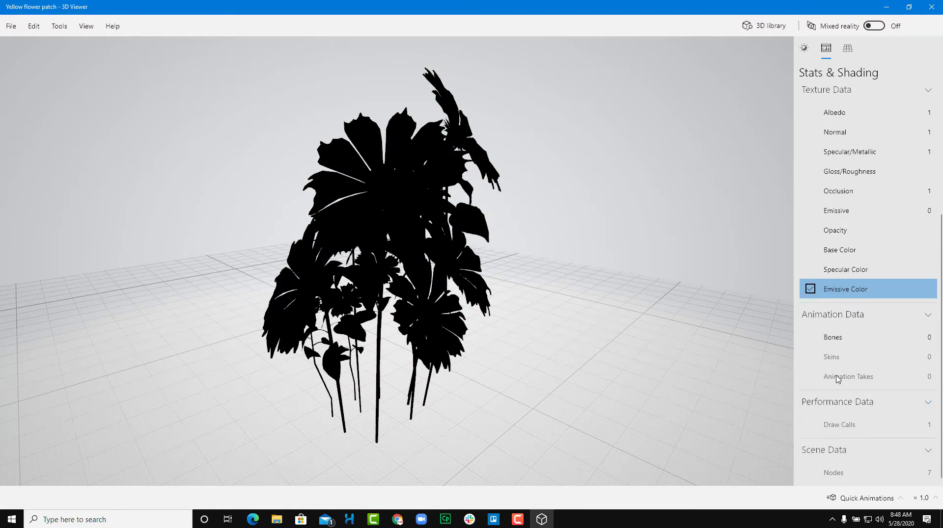
Step: Show the Albedo texture combined with the Triangles mesh display
scroll(838, 378, up, 4)
click(841, 305)
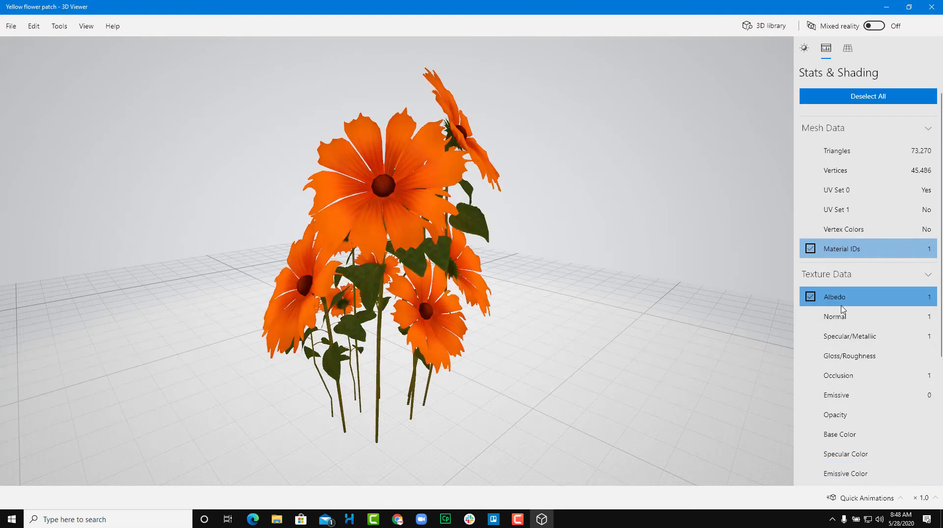
click(842, 154)
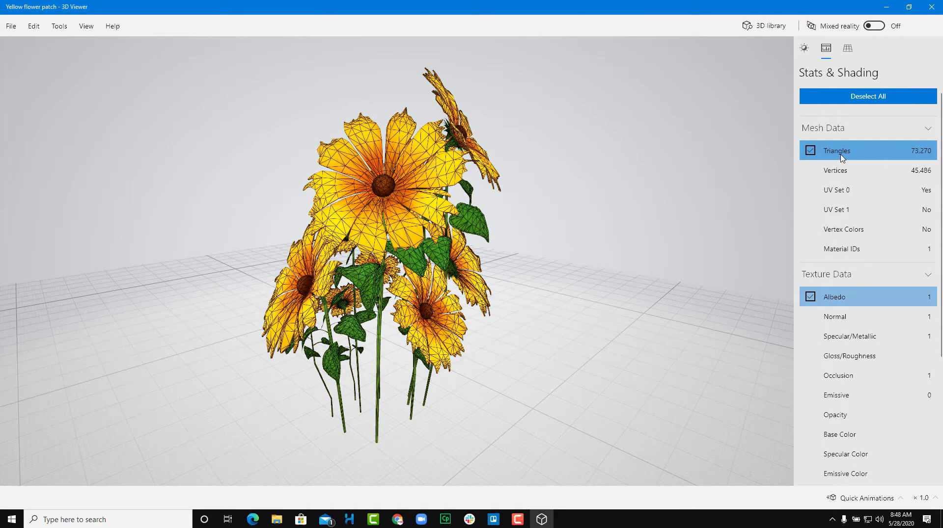
Step: Compare Normal, Specular/Metallic and Occlusion textures over the triangle mesh, return to Albedo, and examine the flowers up close from different angles
click(860, 316)
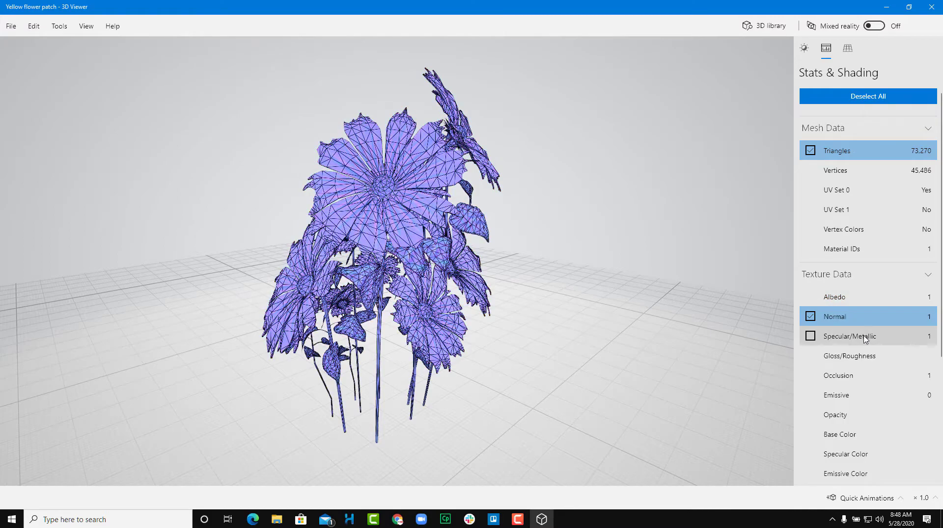
click(862, 337)
click(863, 376)
click(862, 298)
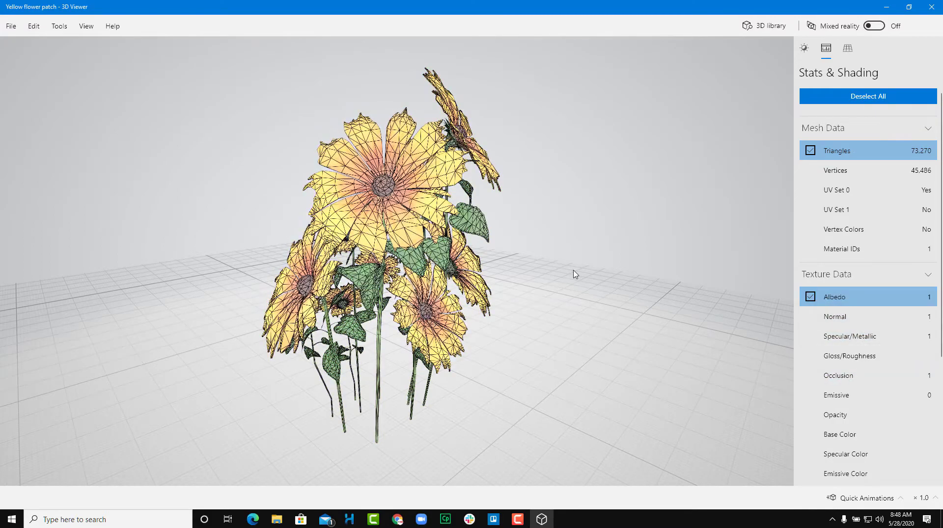
drag(569, 300, 540, 291)
scroll(541, 291, up, 5)
scroll(542, 292, down, 5)
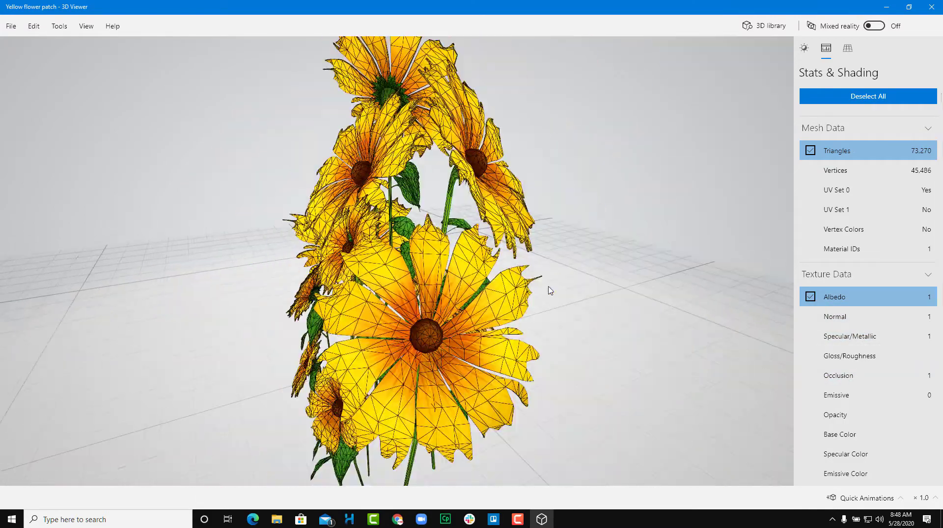
drag(613, 285, 514, 284)
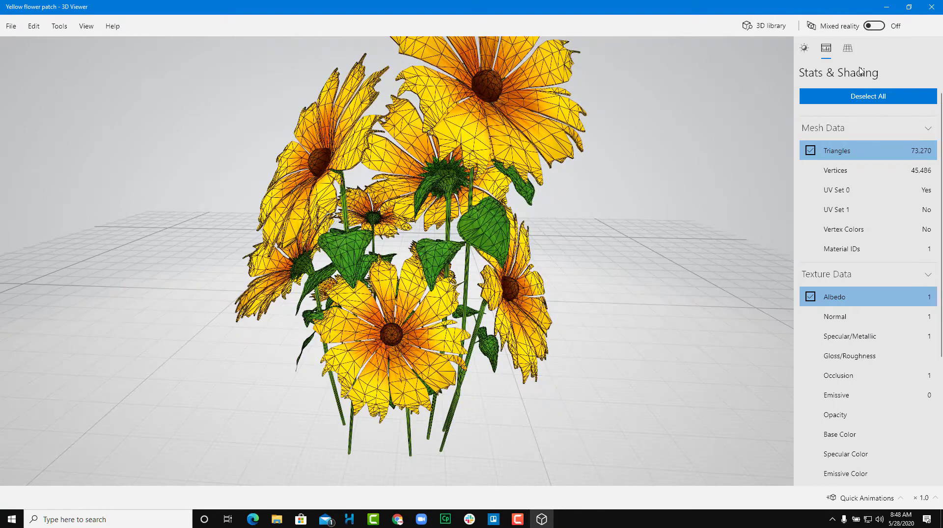
Step: Use the Grid & Views viewpoints to look at the flower patch from the side, above and underneath
click(847, 49)
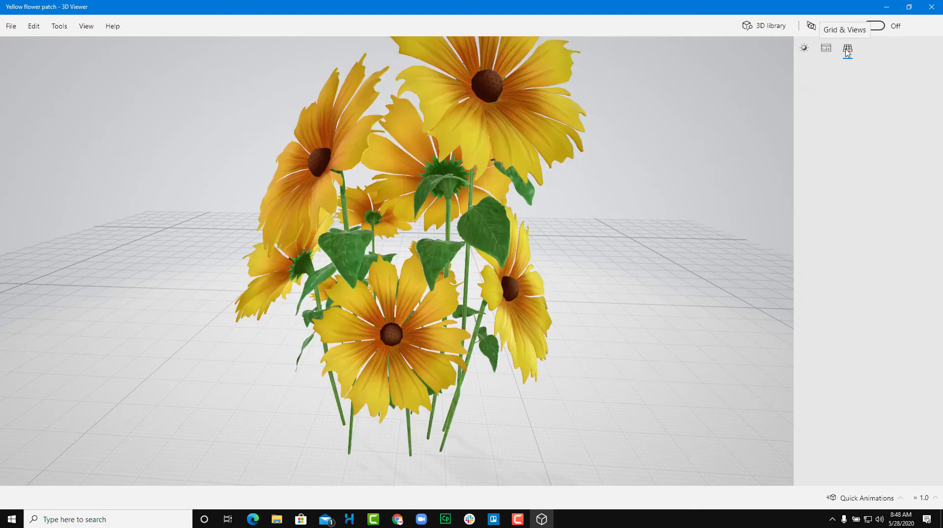
click(882, 168)
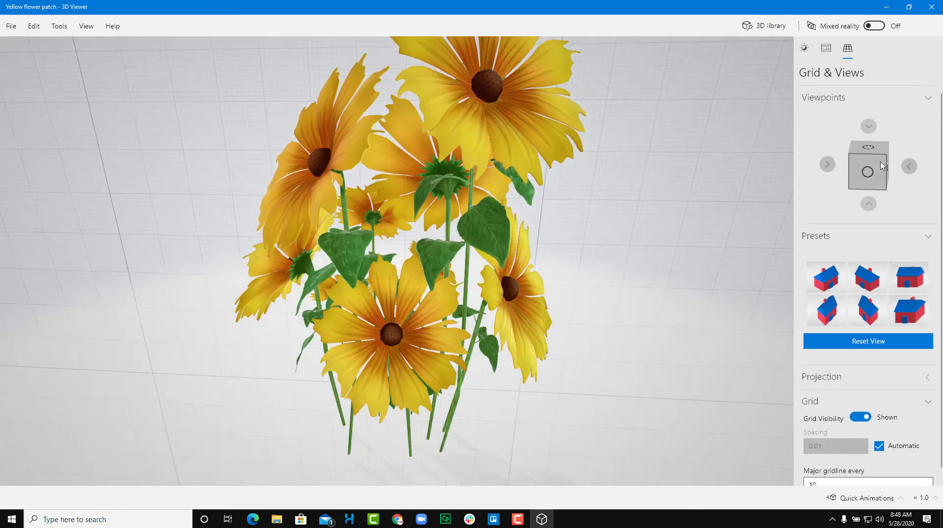
click(908, 167)
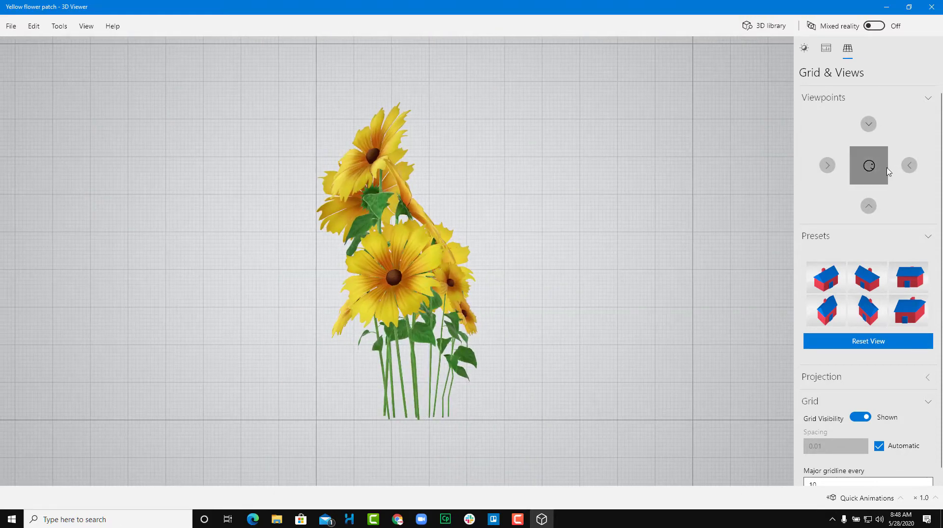
click(869, 125)
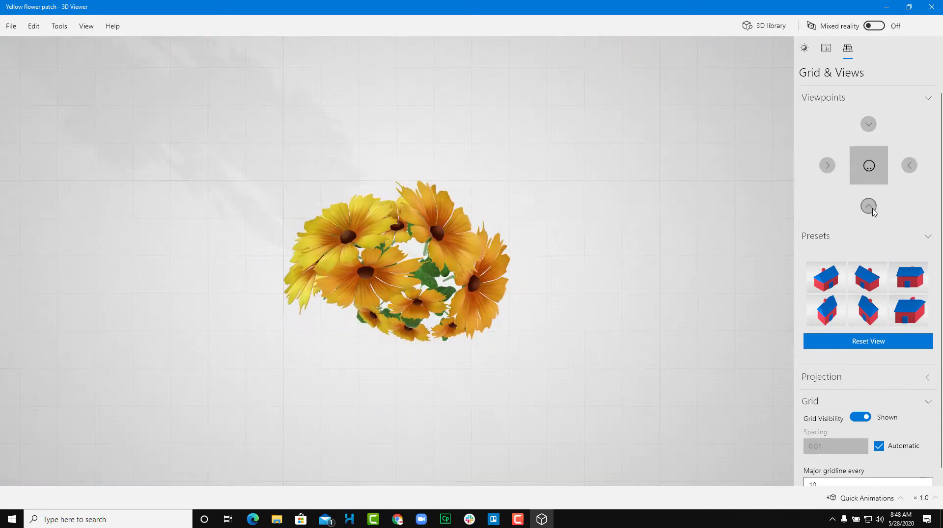
click(869, 206)
click(868, 206)
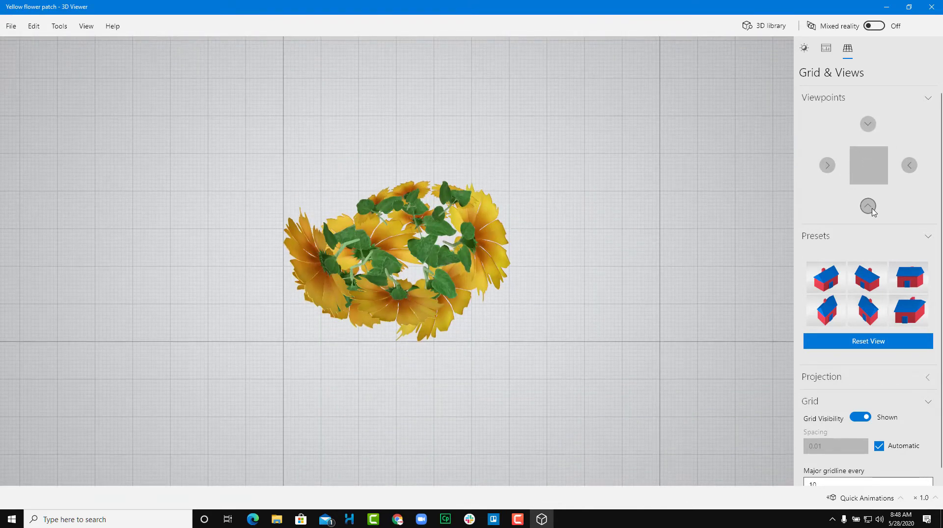
Step: Compare the Isometric, Cabinet, Military and Cavalier view presets on the flower patch, and examine the flowers from a rotated angle
click(828, 284)
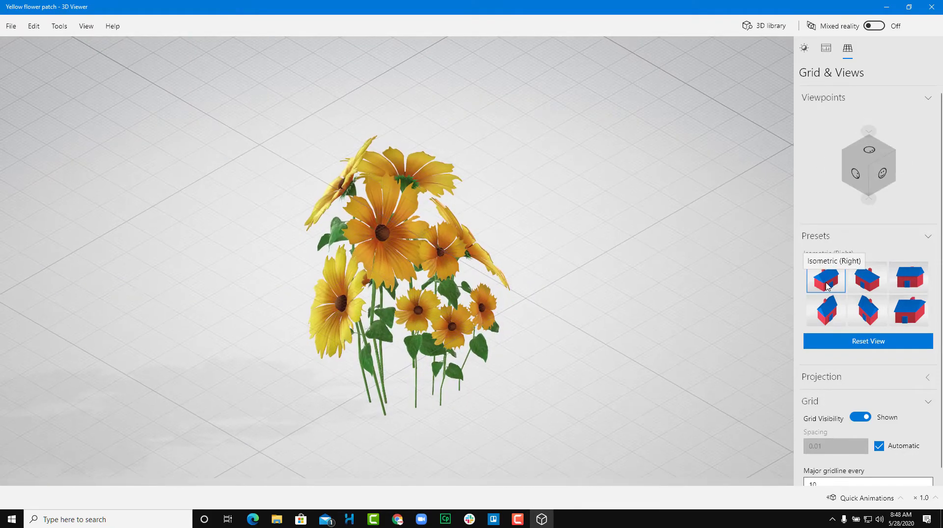
click(863, 280)
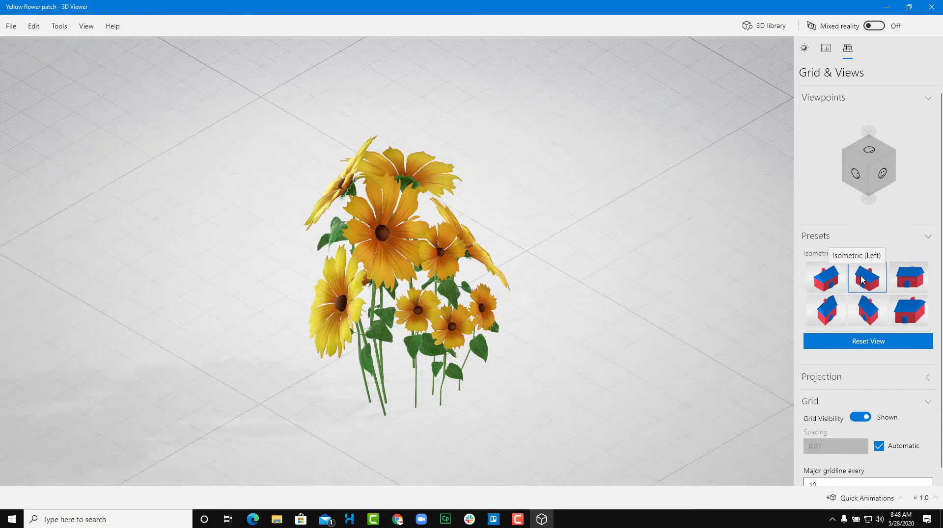
click(915, 279)
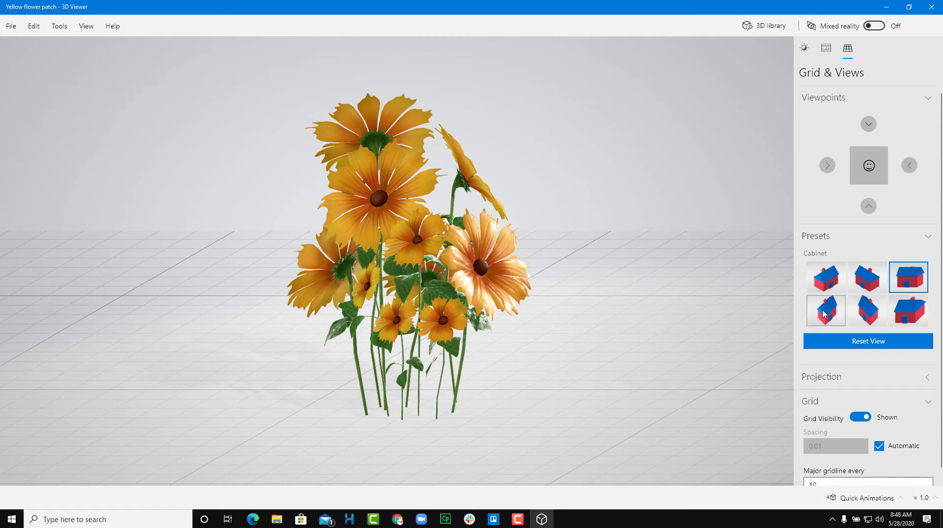
click(825, 315)
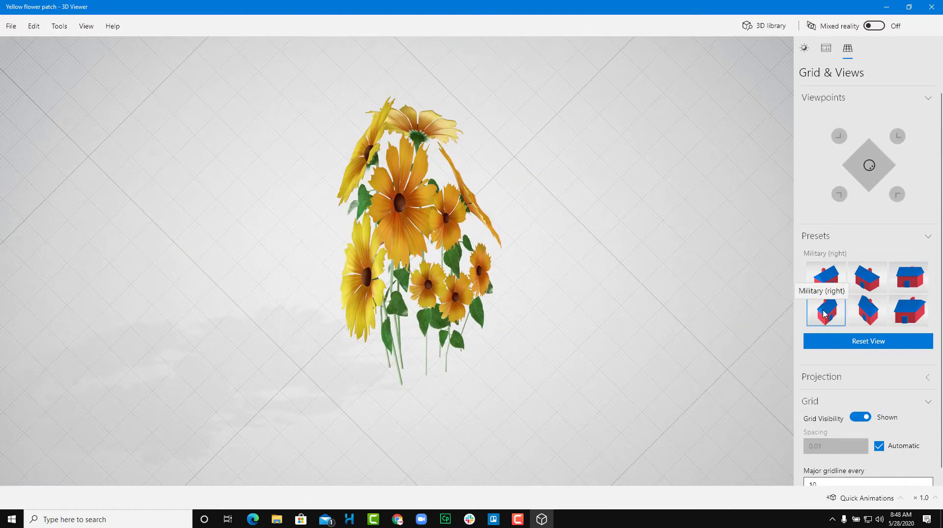
click(869, 309)
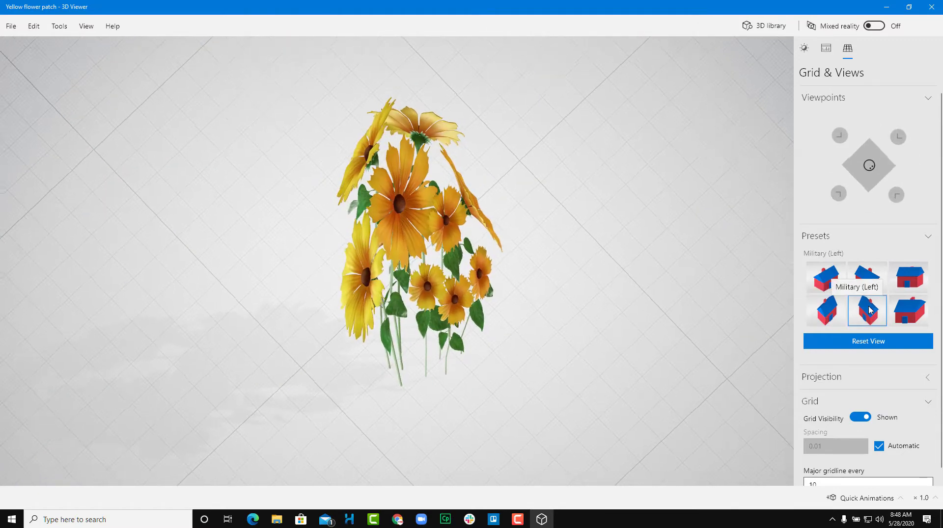
click(909, 309)
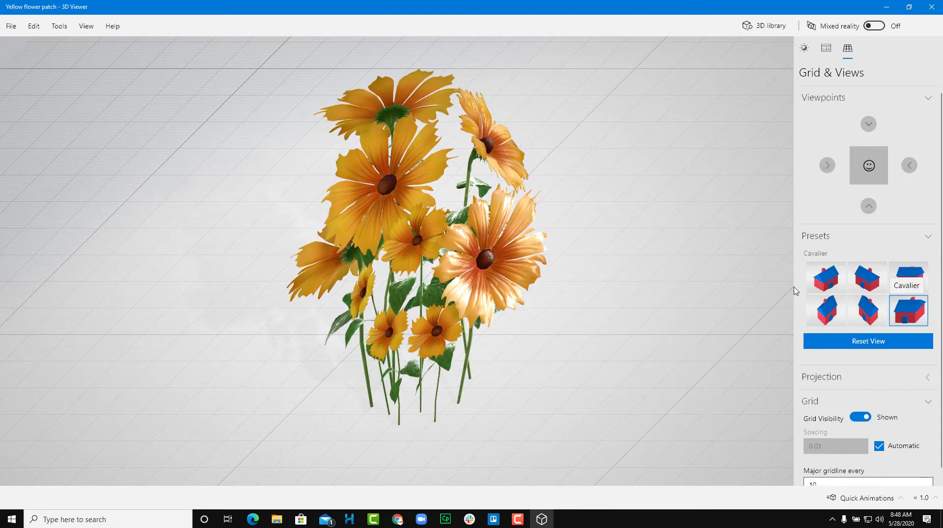
drag(788, 292, 511, 312)
scroll(475, 316, up, 5)
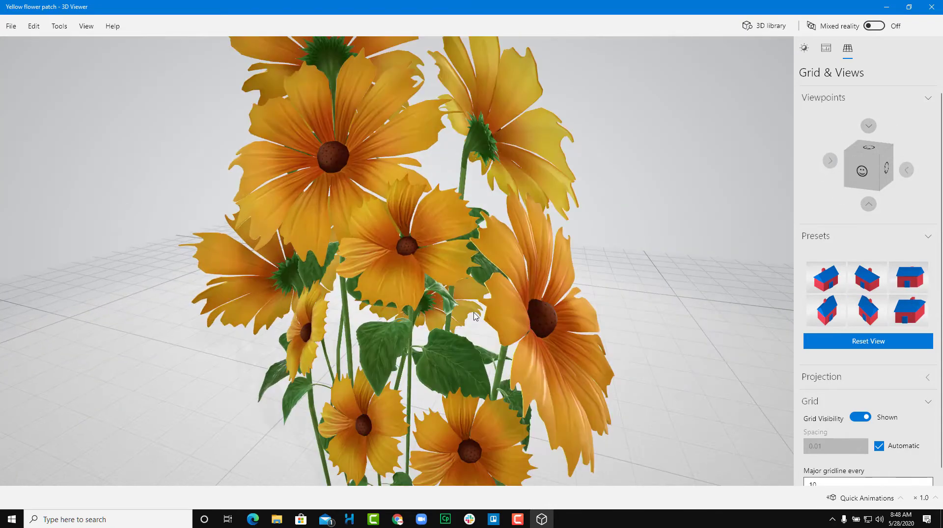
scroll(475, 316, down, 5)
scroll(475, 318, up, 2)
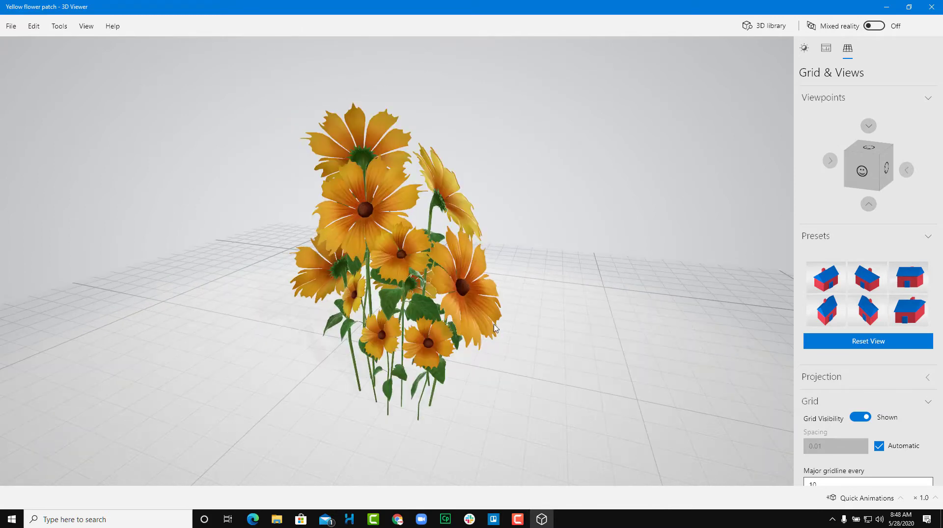
Step: Expand the projection settings and set the projection mode to Perspective
click(928, 378)
scroll(860, 405, down, 2)
click(913, 358)
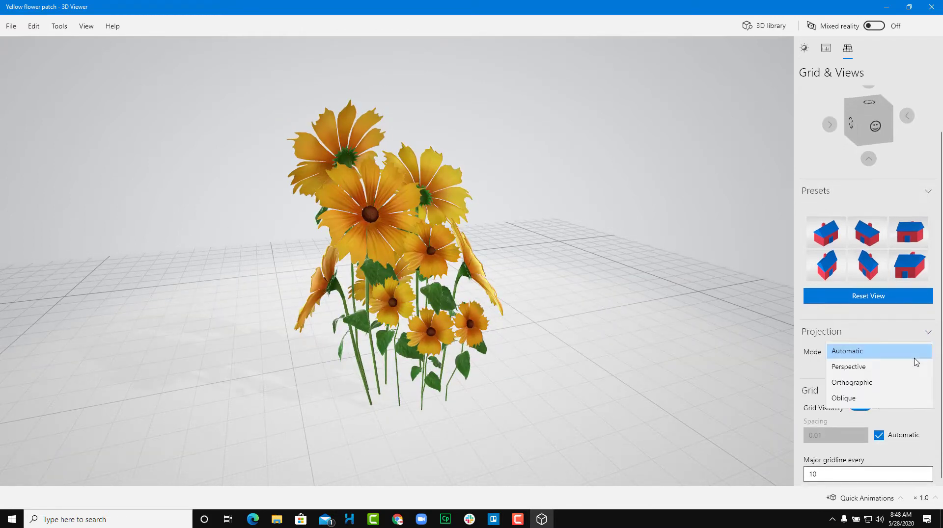
click(892, 371)
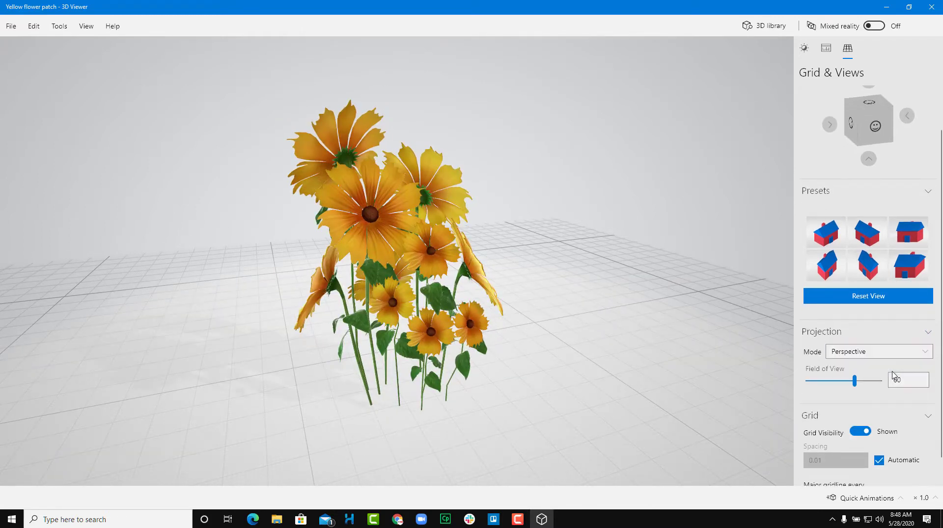
Step: Try the Orthographic projection mode and view the flowers at different zoom levels and angles
click(865, 352)
click(834, 364)
scroll(580, 348, down, 5)
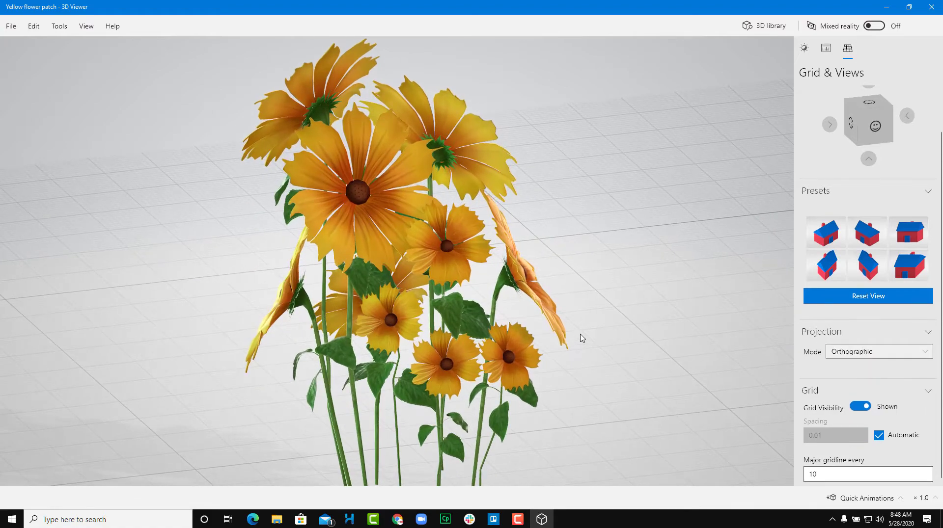
drag(549, 329, 590, 354)
Step: Try the Oblique projection mode with foreshortening at its maximum, and reverse the direction of the oblique skew
click(851, 357)
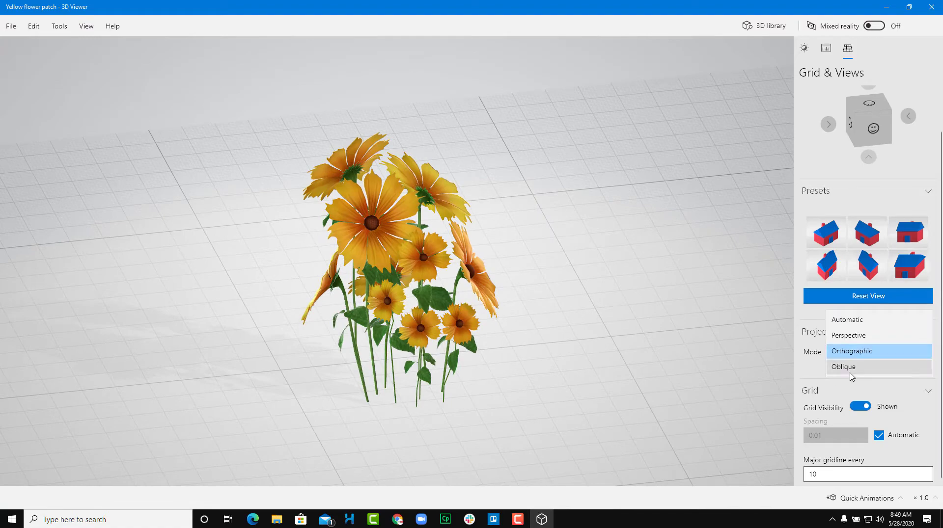
click(855, 371)
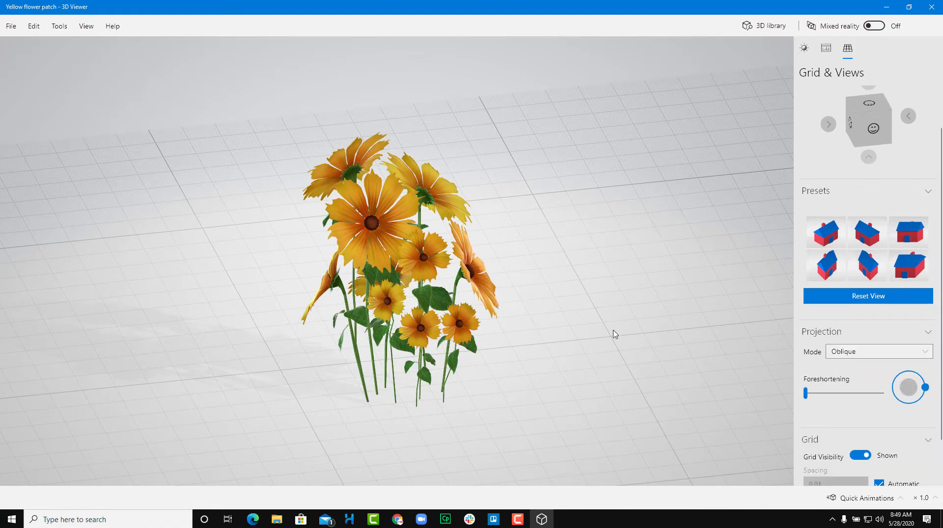
drag(819, 392, 883, 394)
drag(715, 356, 747, 341)
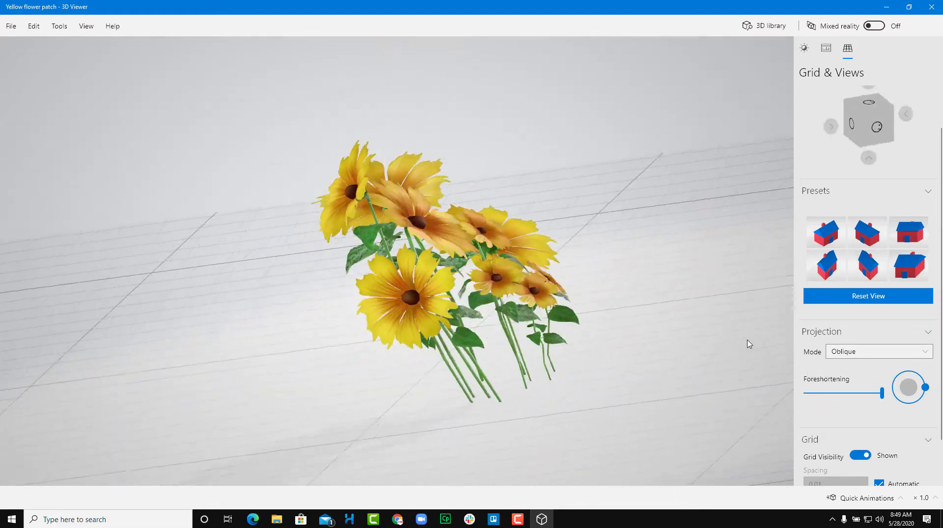
drag(924, 393, 863, 379)
Step: Switch the projection mode from Oblique back to Perspective
click(912, 352)
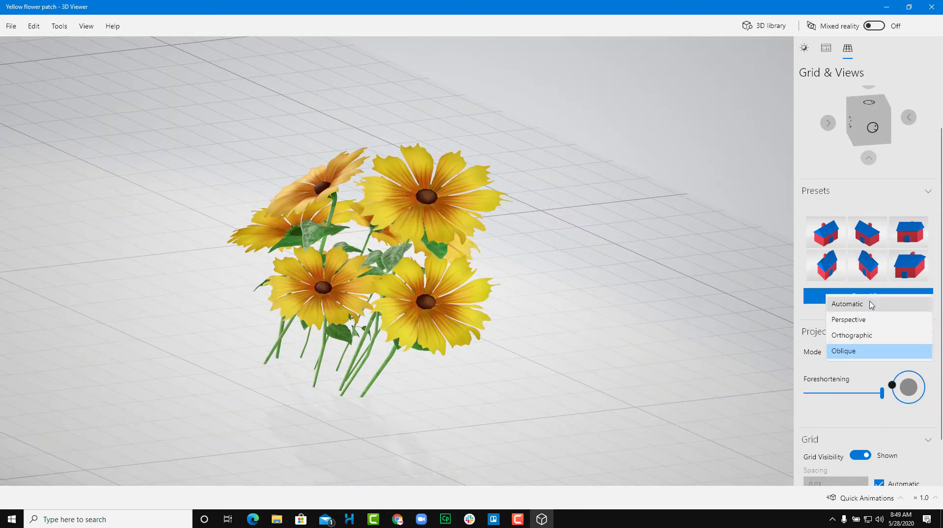
click(860, 319)
scroll(481, 337, up, 5)
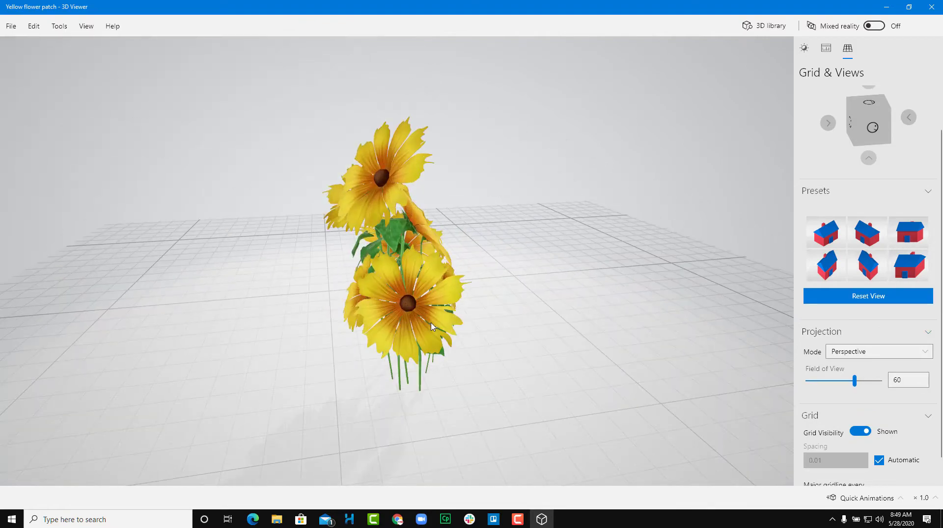
Step: Hide and re-show the grid, turn off automatic grid spacing, and set the spacing to 0.05
click(868, 433)
click(865, 471)
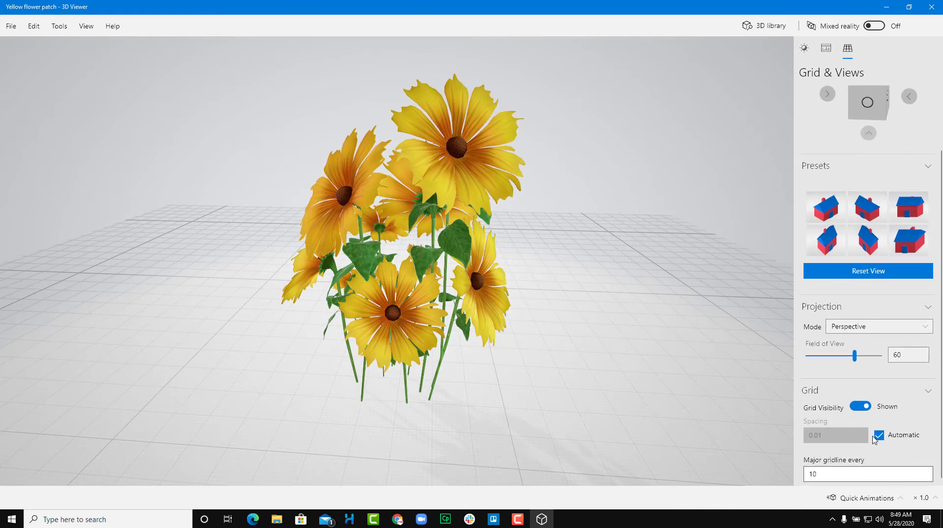
click(878, 435)
click(817, 436)
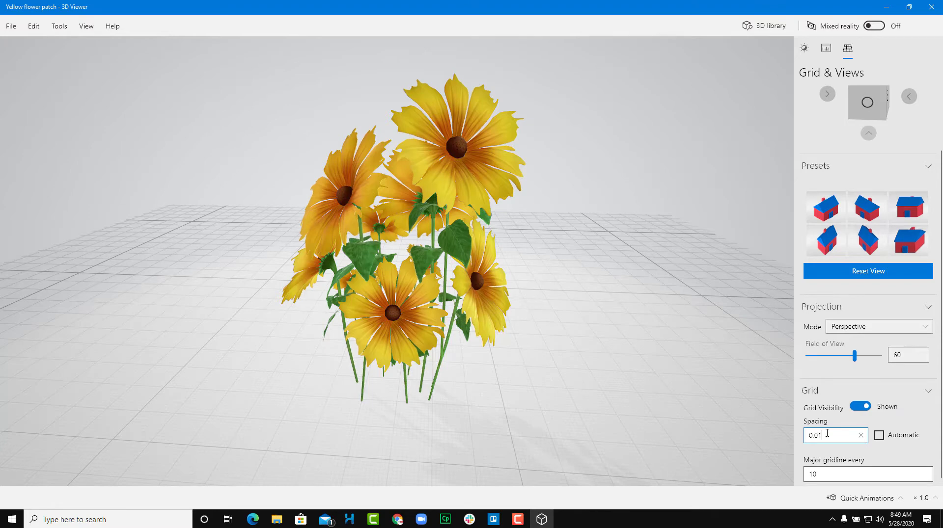
key(BackSpace)
text(3)
key(BackSpace)
text(5)
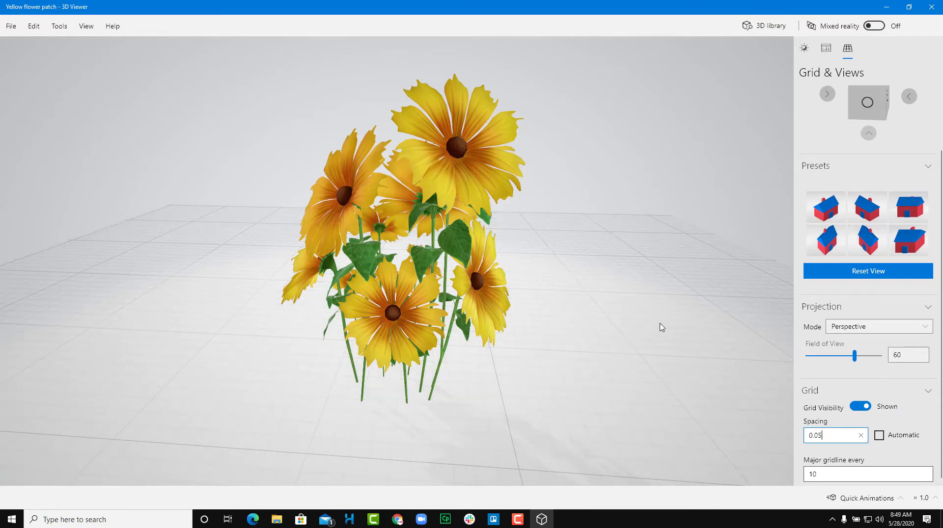
Step: Set the major gridline frequency to every 5 lines and inspect the grid around the flowers
click(825, 474)
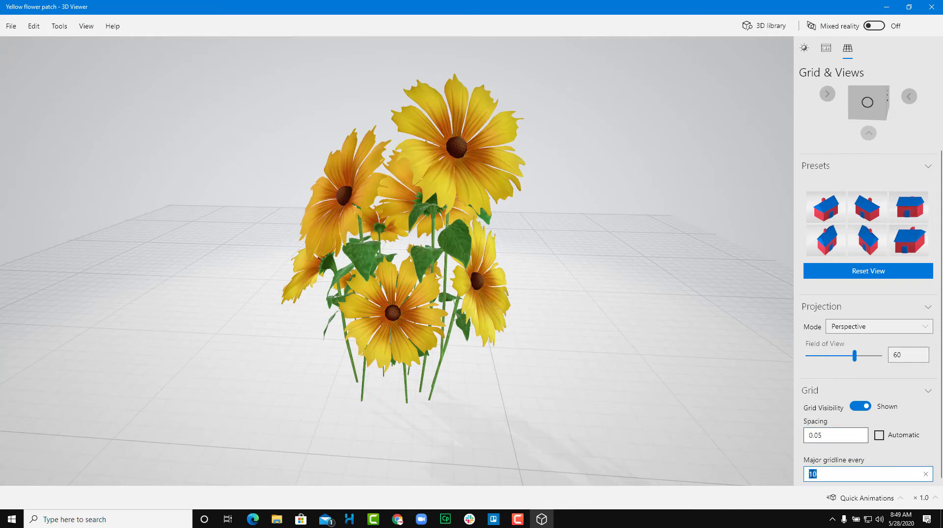
text(30)
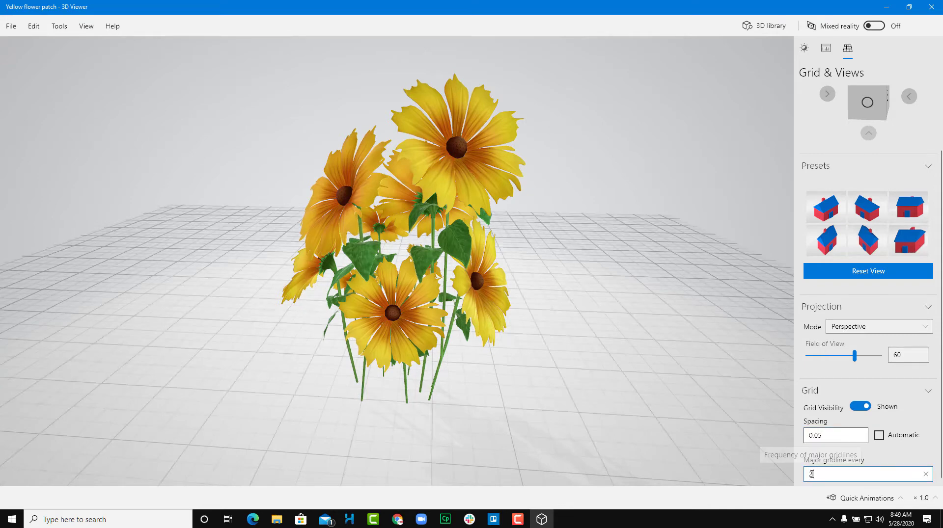
key(BackSpace)
key(BackSpace)
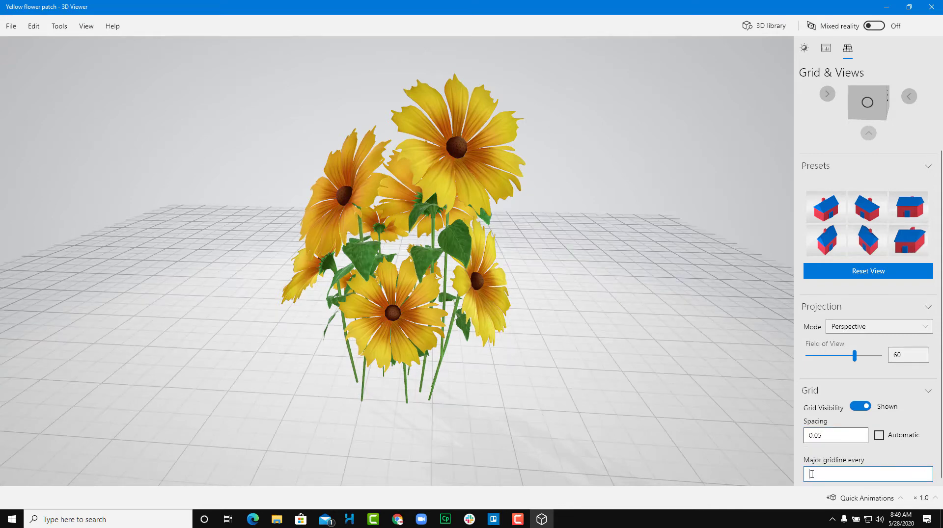
text(5)
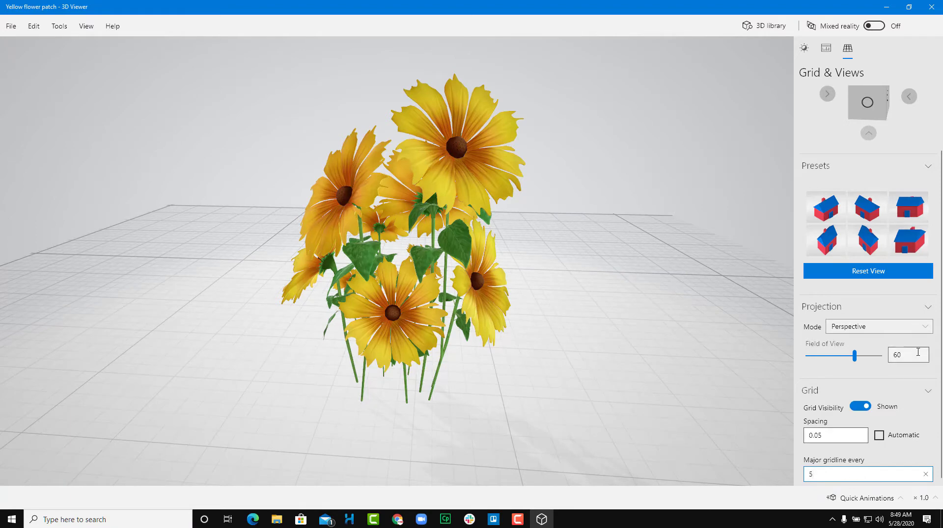
scroll(639, 274, up, 3)
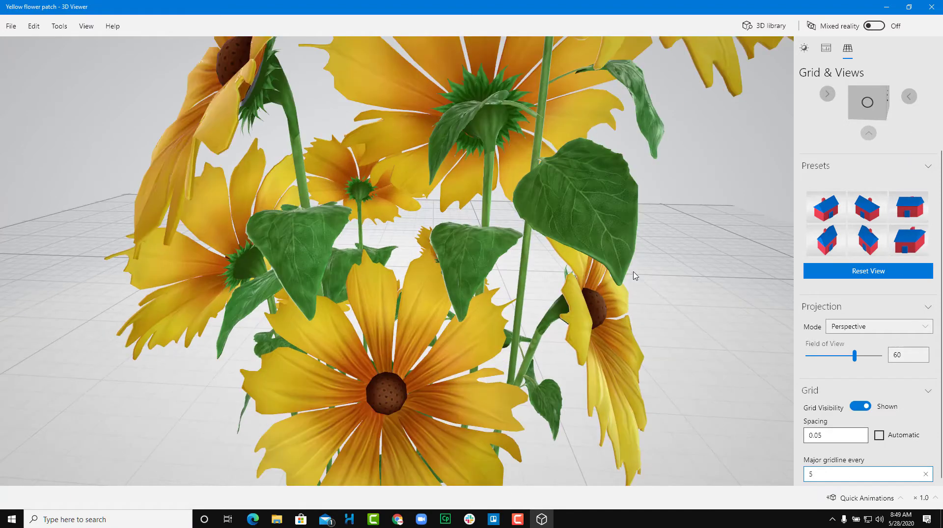
scroll(634, 275, down, 4)
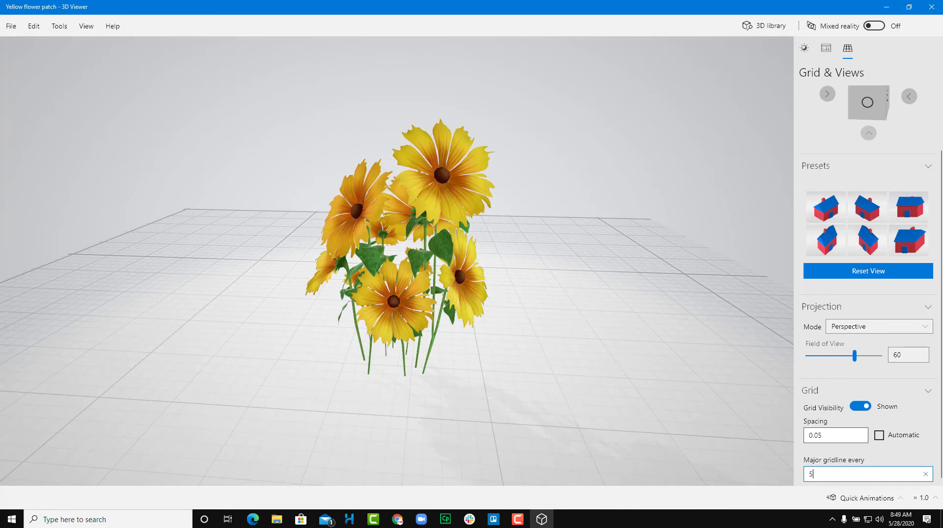
Step: Open the yellow flower patch model in Paint 3D
click(17, 27)
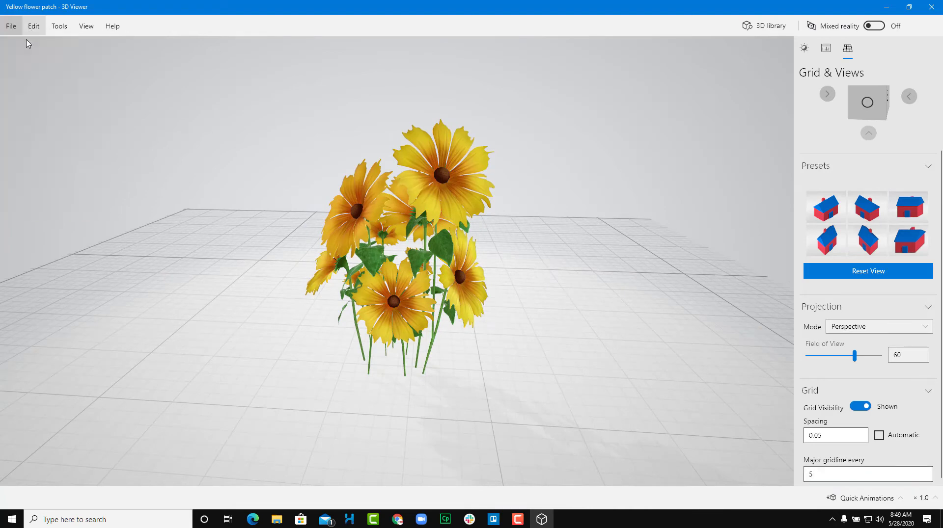
click(13, 32)
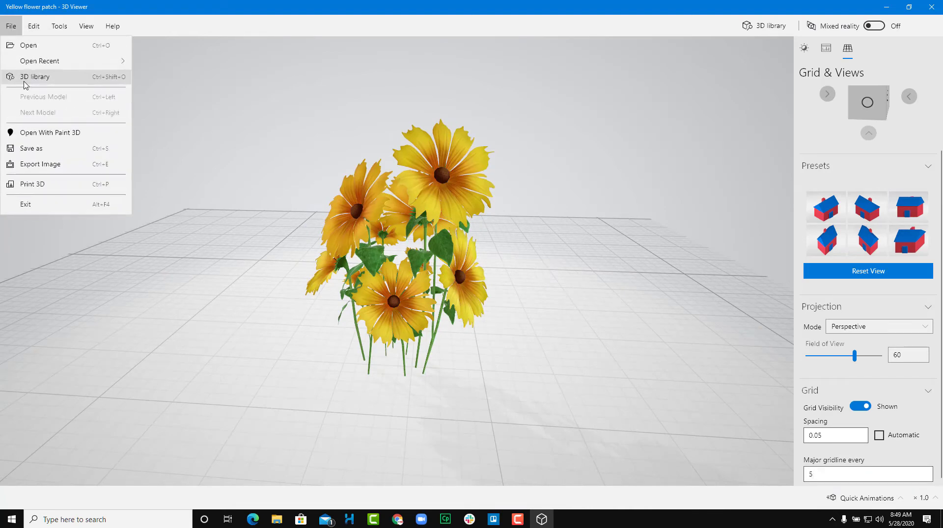
mouse_move(47, 61)
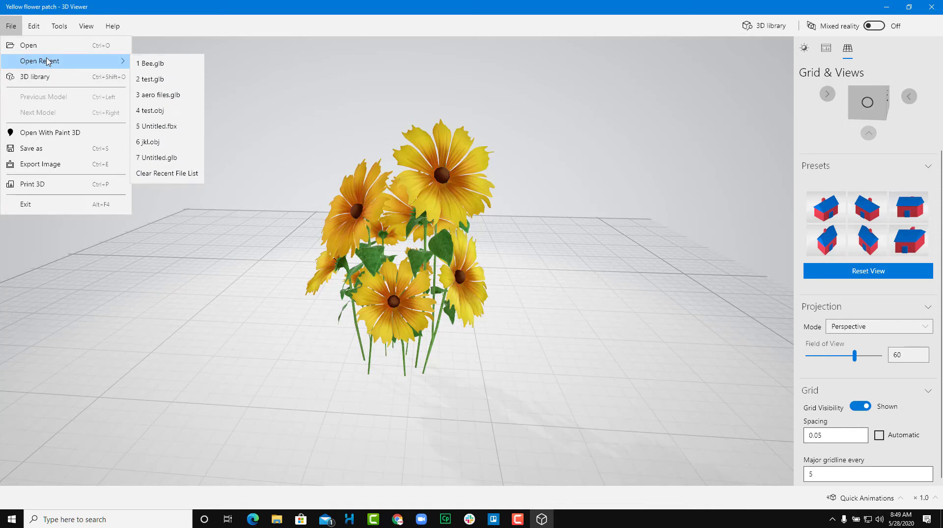
click(47, 132)
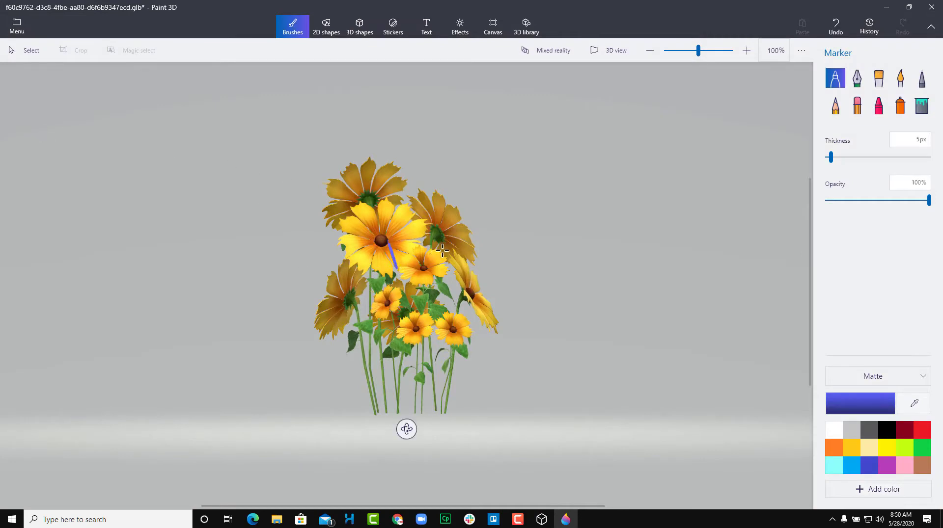
Step: Inspect the marked flowers up close in 3D view from another angle, and close Paint 3D without saving
click(596, 49)
scroll(511, 433, up, 2)
scroll(511, 433, up, 3)
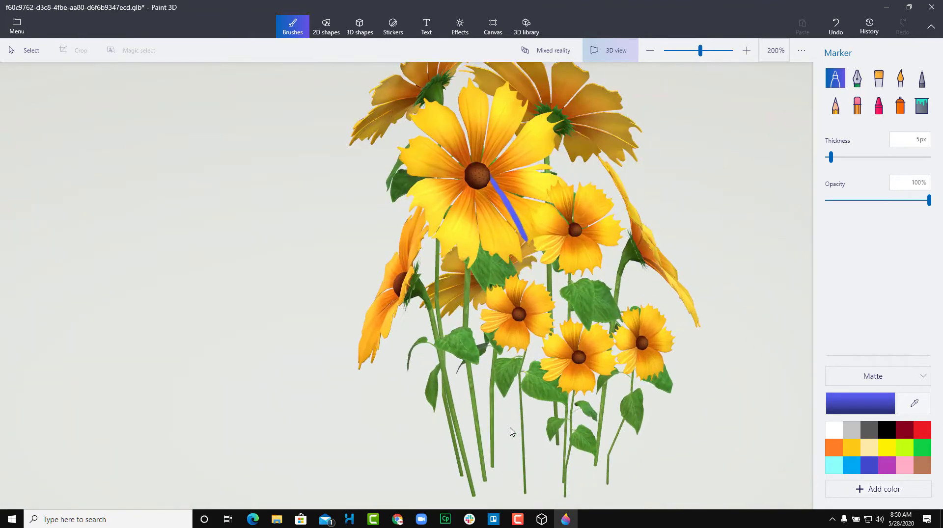
drag(509, 432, 424, 401)
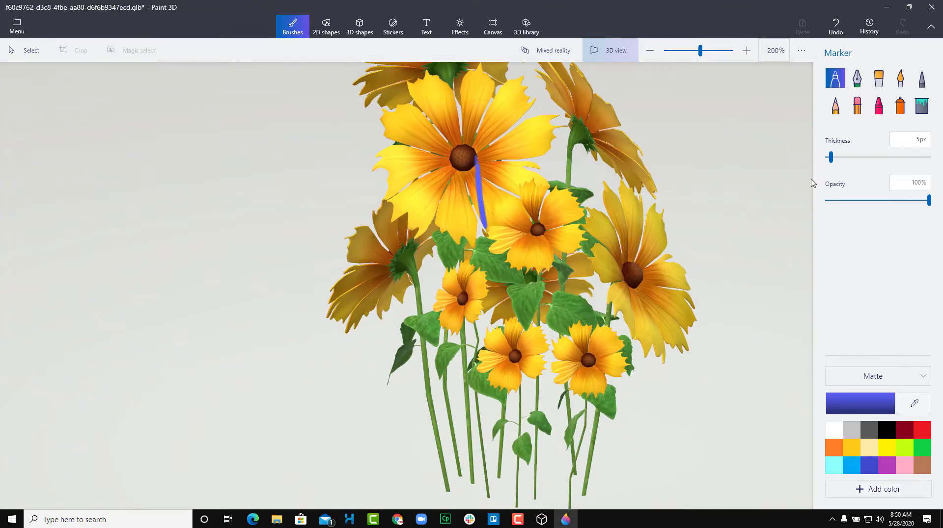
click(933, 7)
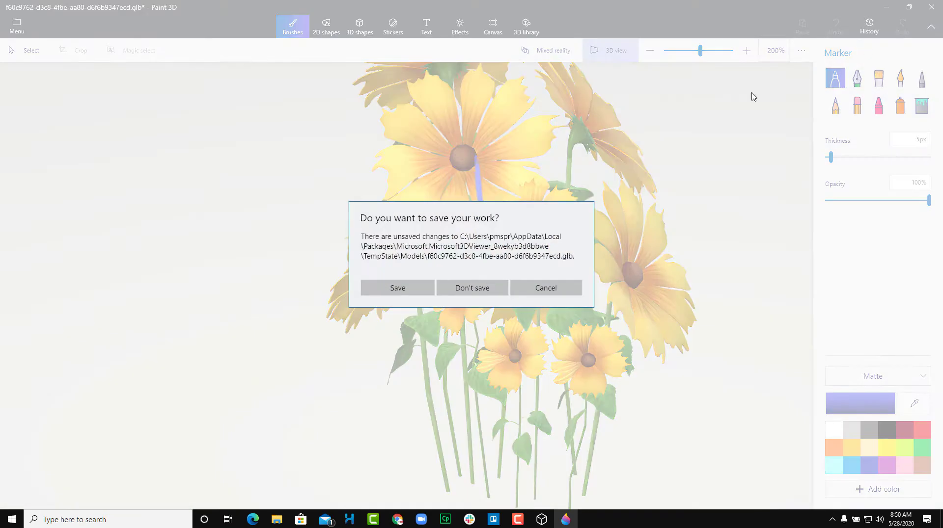
click(464, 292)
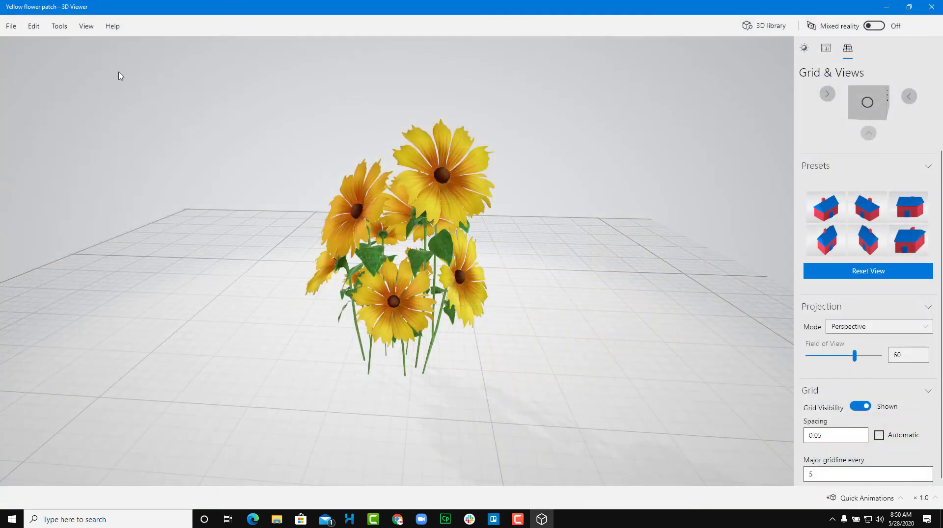
click(41, 29)
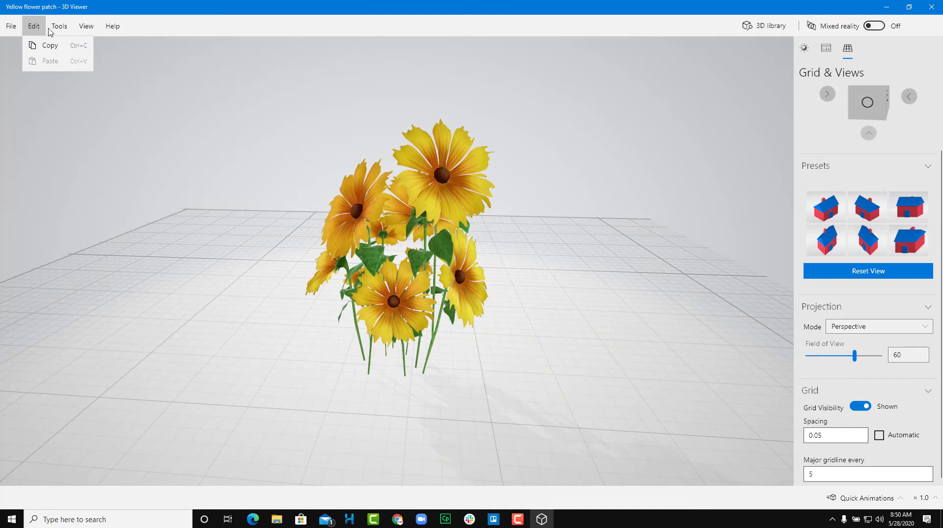
click(59, 29)
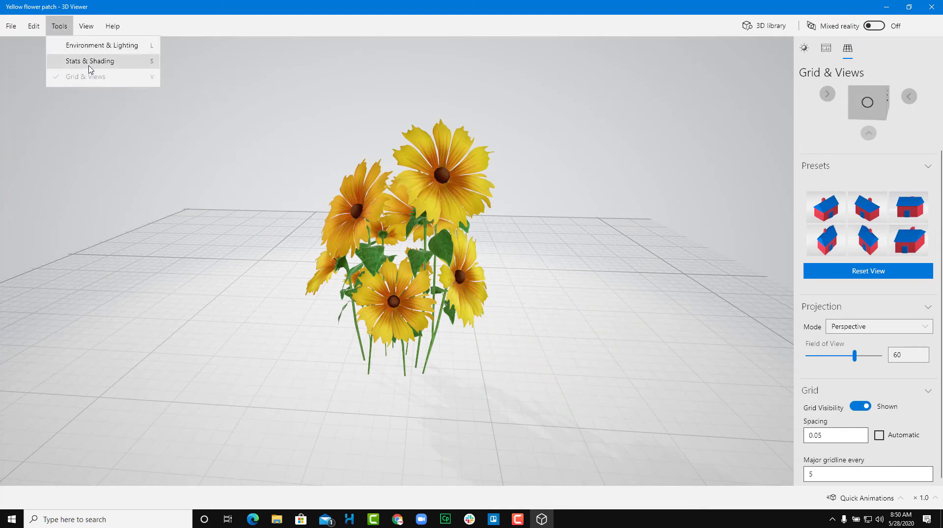
click(87, 27)
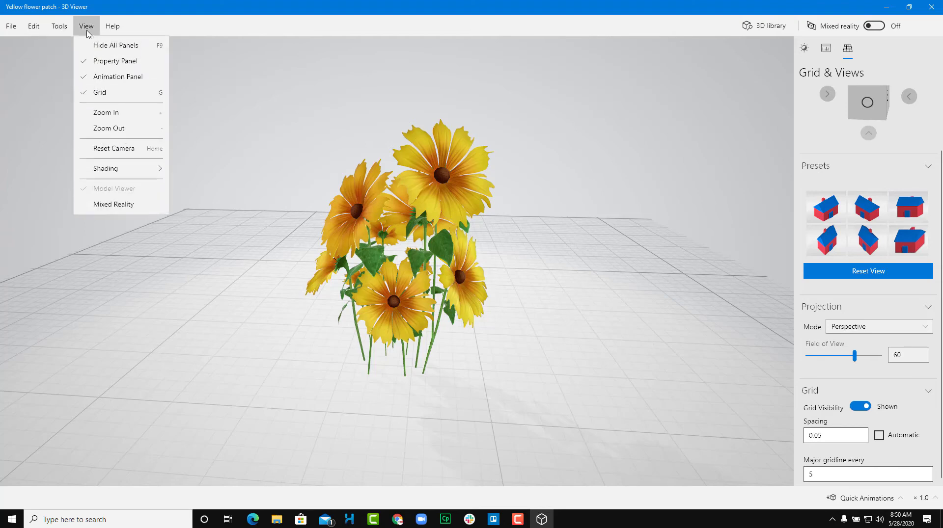
click(113, 27)
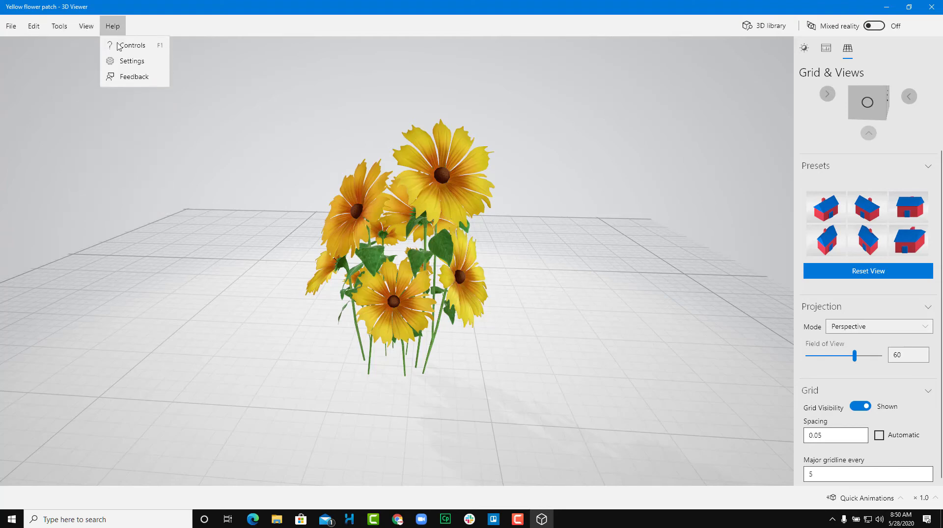
click(532, 197)
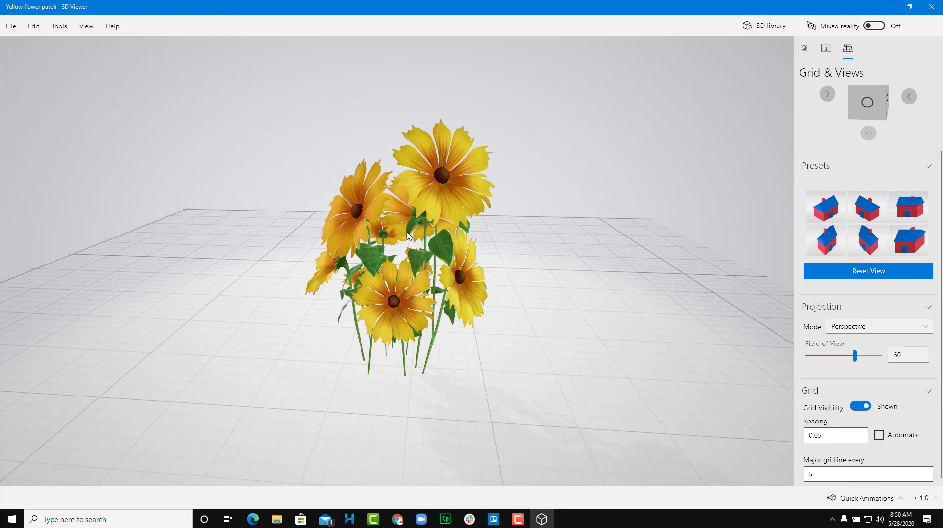
Step: Play the Turntable quick animation on the flower model, and switch the animation to Swing
drag(452, 255, 492, 322)
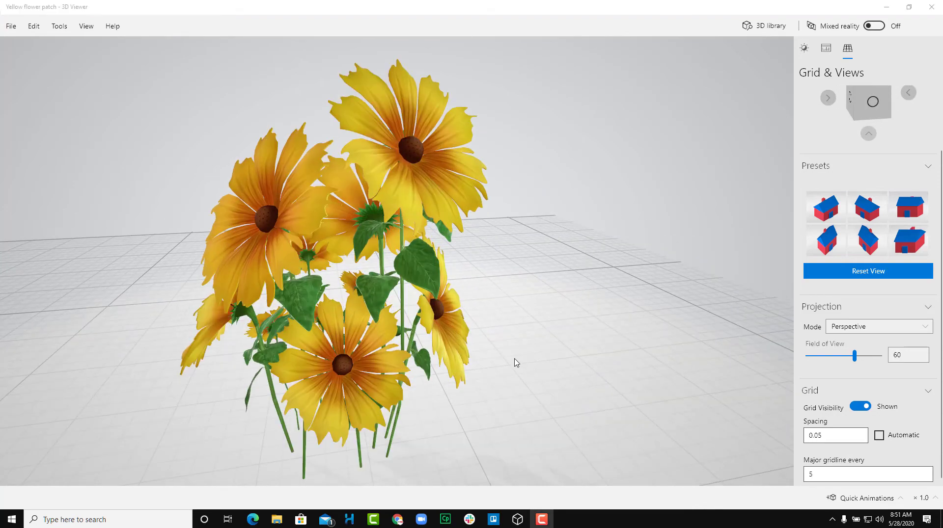
click(515, 364)
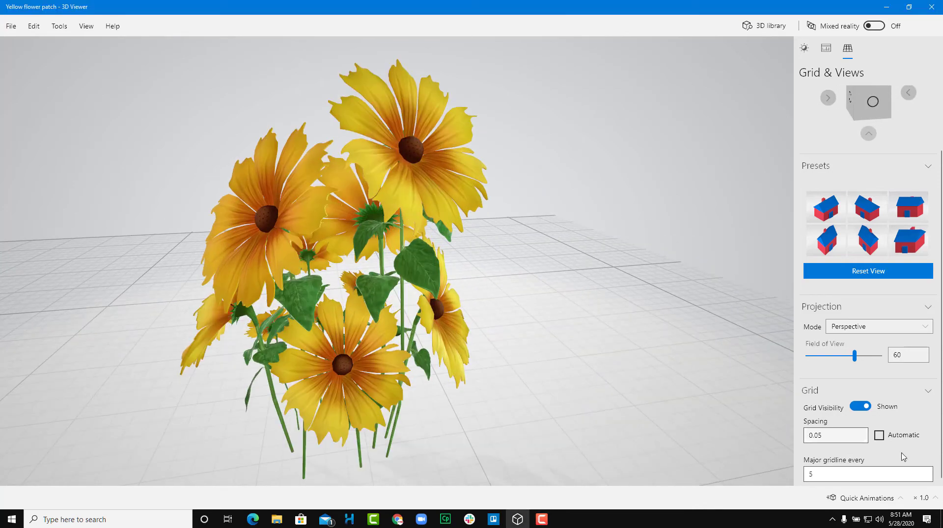
click(886, 501)
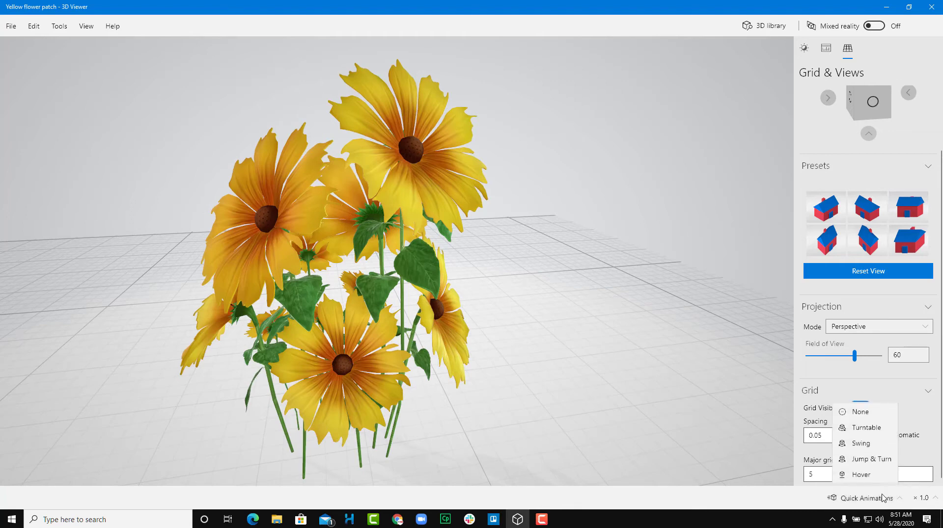
click(855, 428)
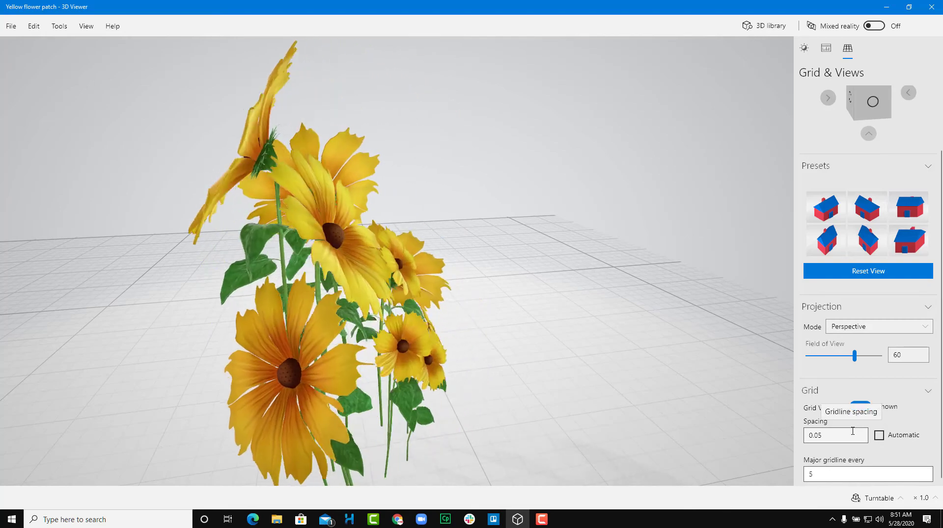
click(887, 501)
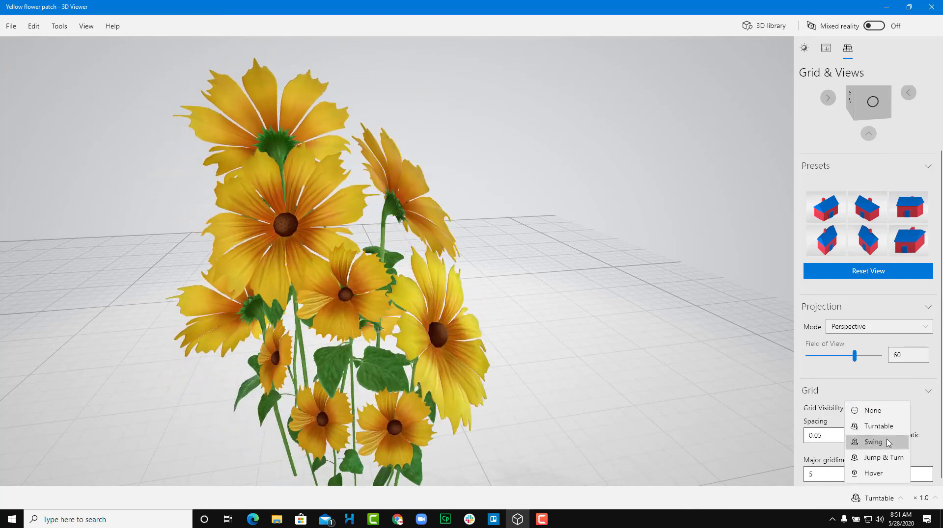
click(887, 443)
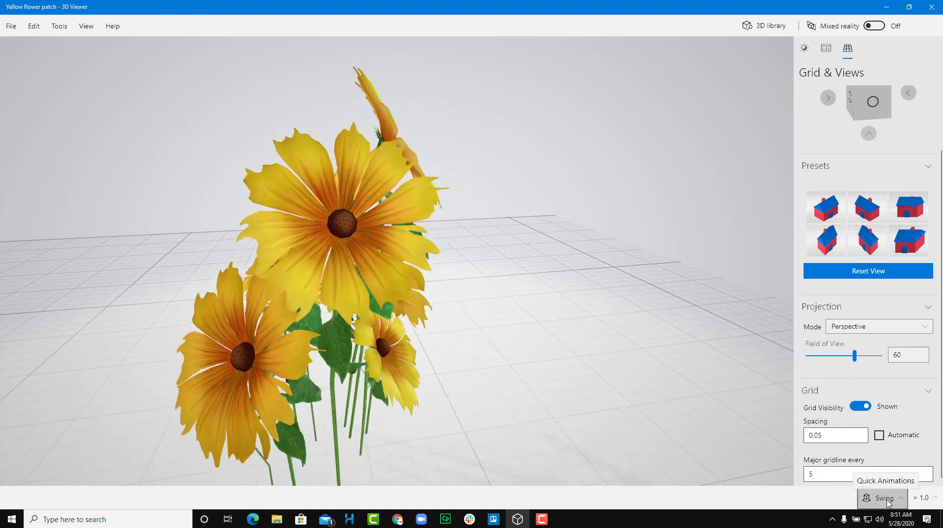
click(894, 499)
click(895, 499)
Step: Slow the Swing animation to × 0.5 speed, and raise its speed to × 2.0
click(923, 498)
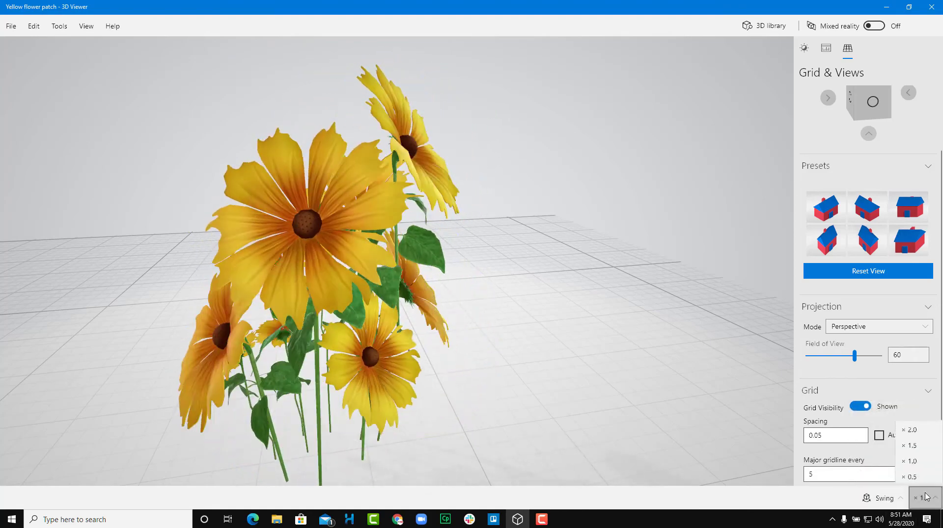
click(920, 474)
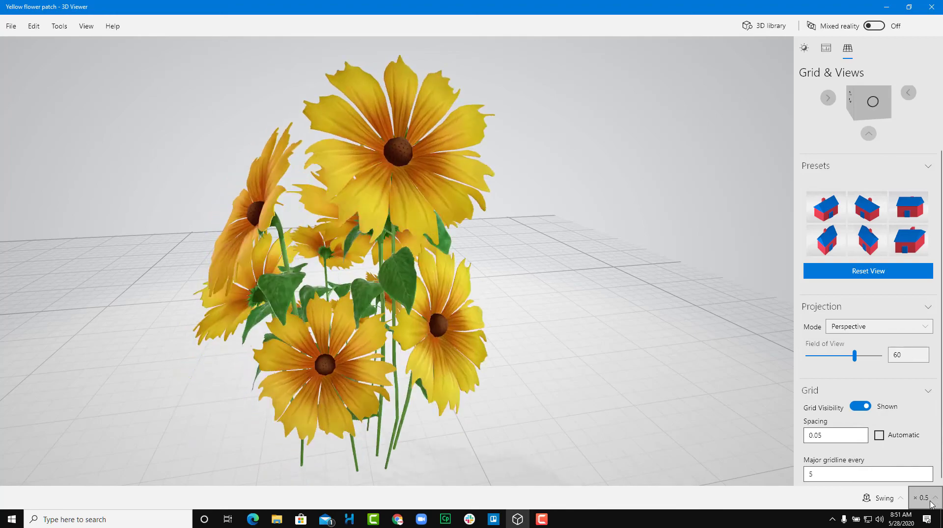
click(926, 498)
click(926, 428)
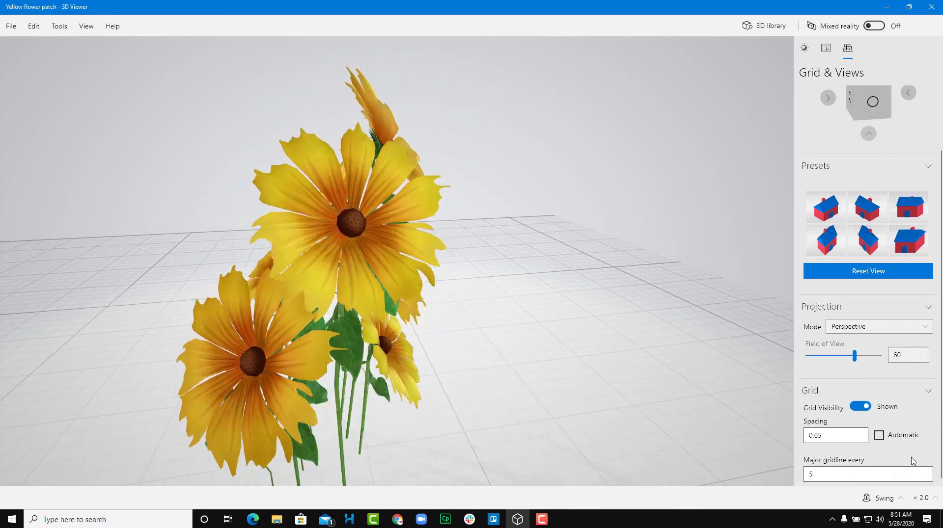
Step: Preview the Jump & Turn quick animation on the flowers, and change it to Hover
click(876, 501)
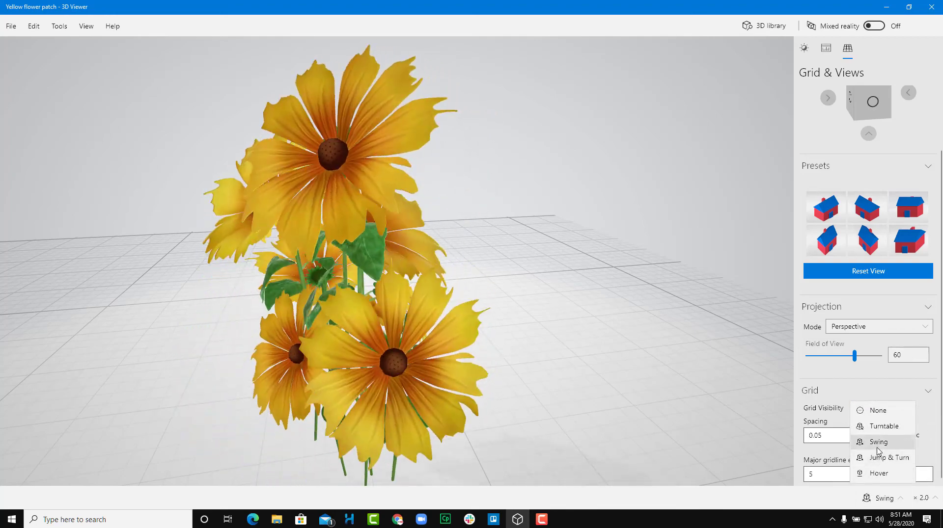
click(879, 461)
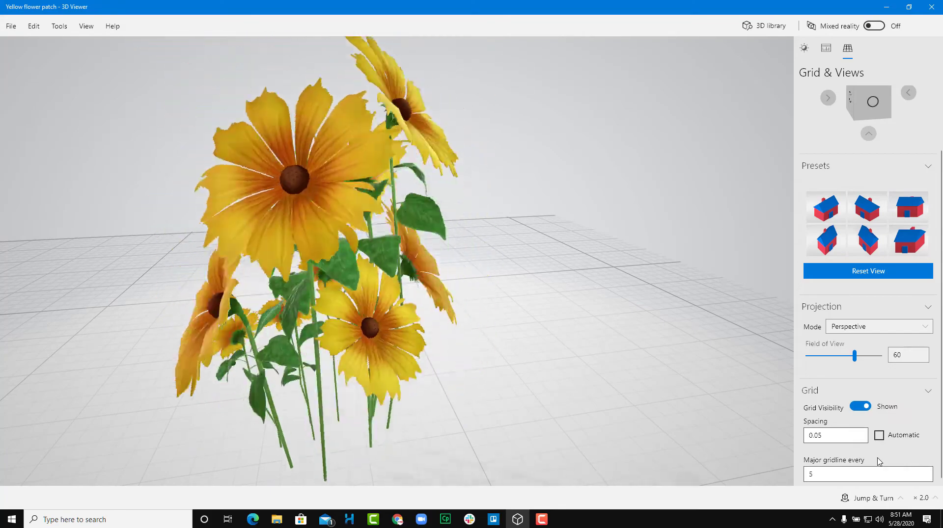
click(875, 499)
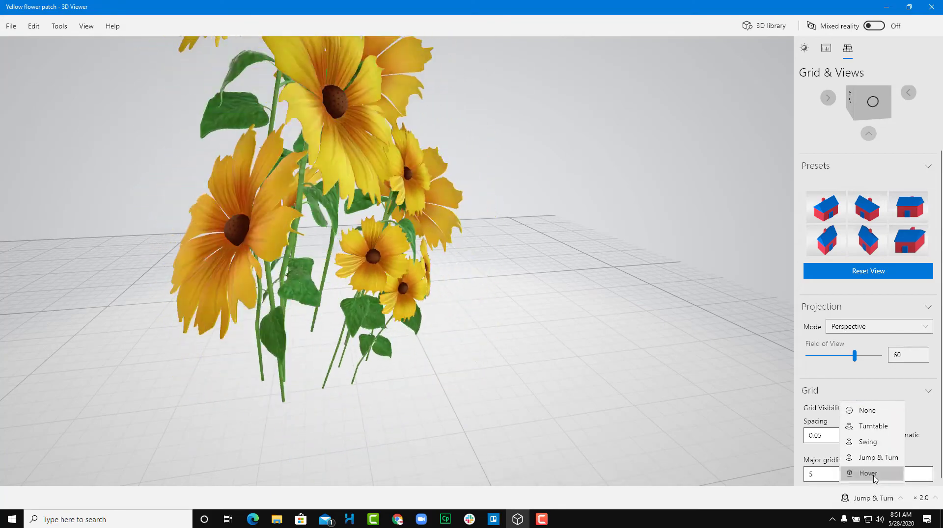
click(876, 477)
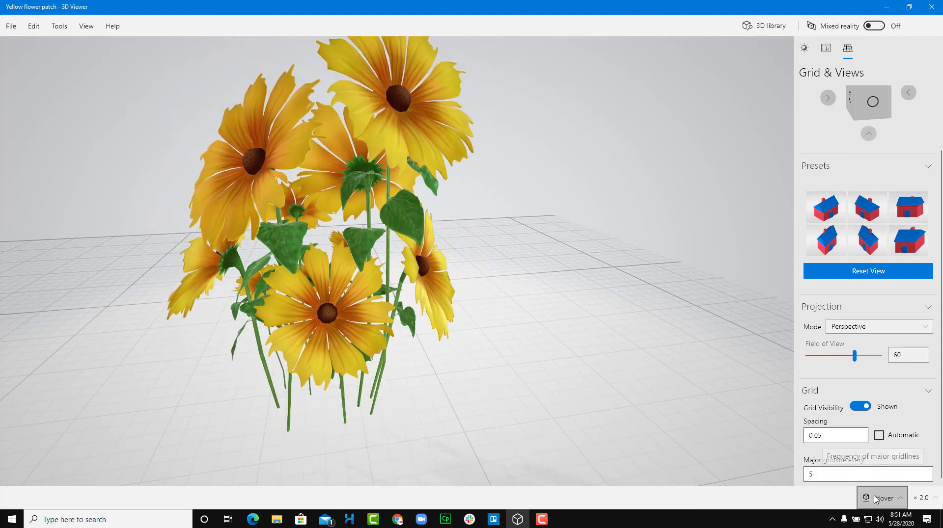
Step: Stop the flower animation by choosing None, and set the animation speed to × 1.0
click(878, 499)
click(874, 410)
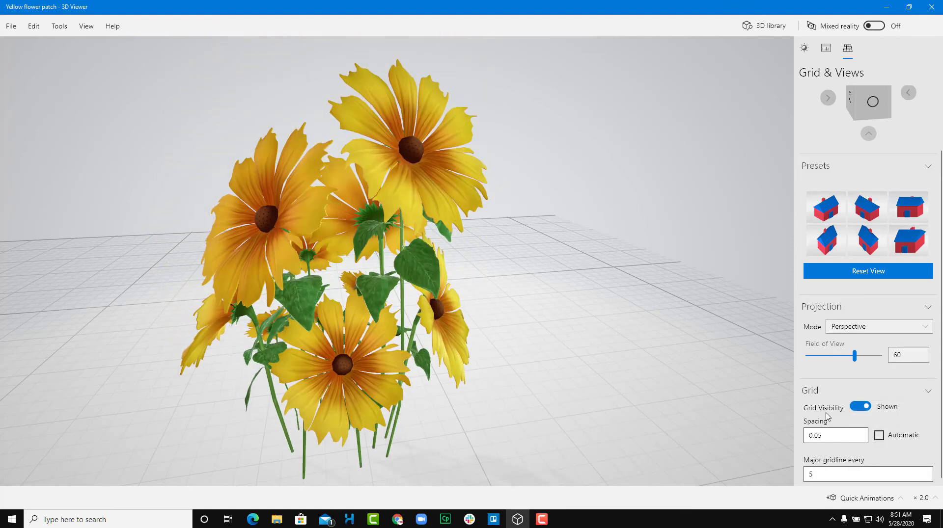
click(921, 498)
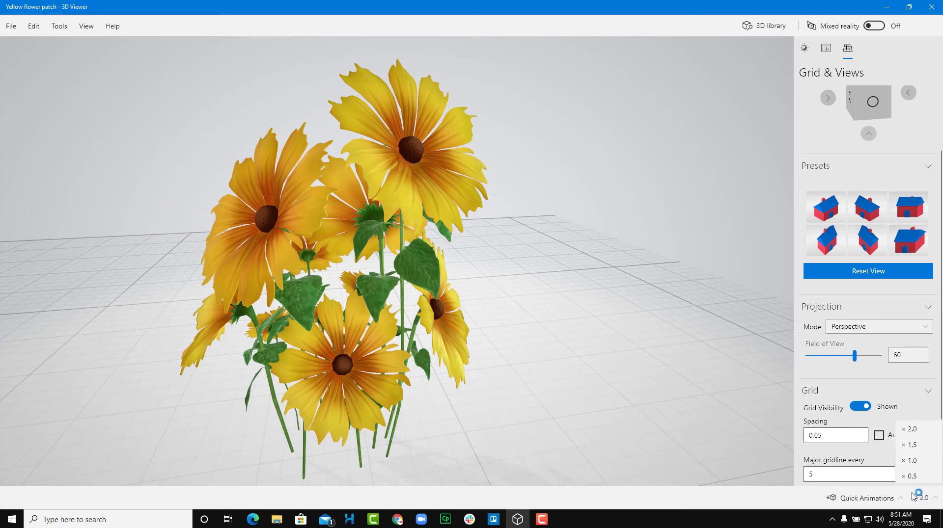
click(917, 459)
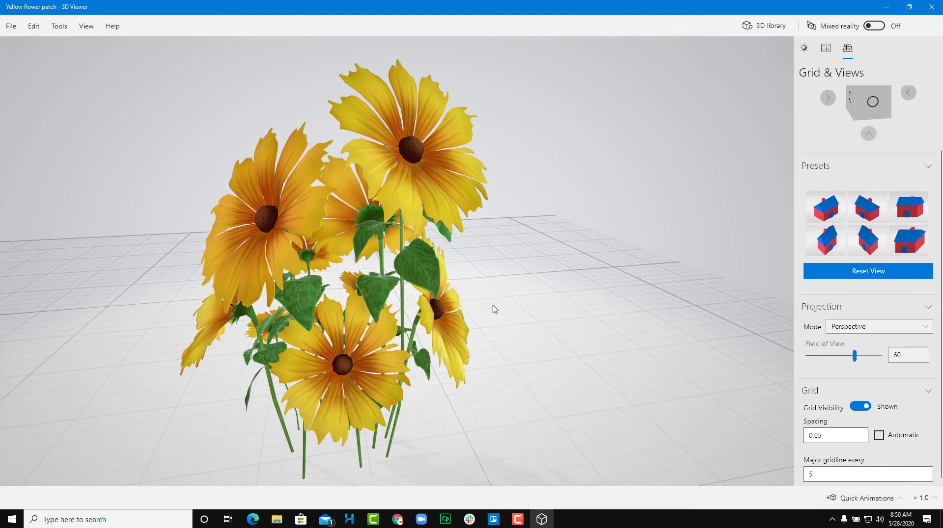